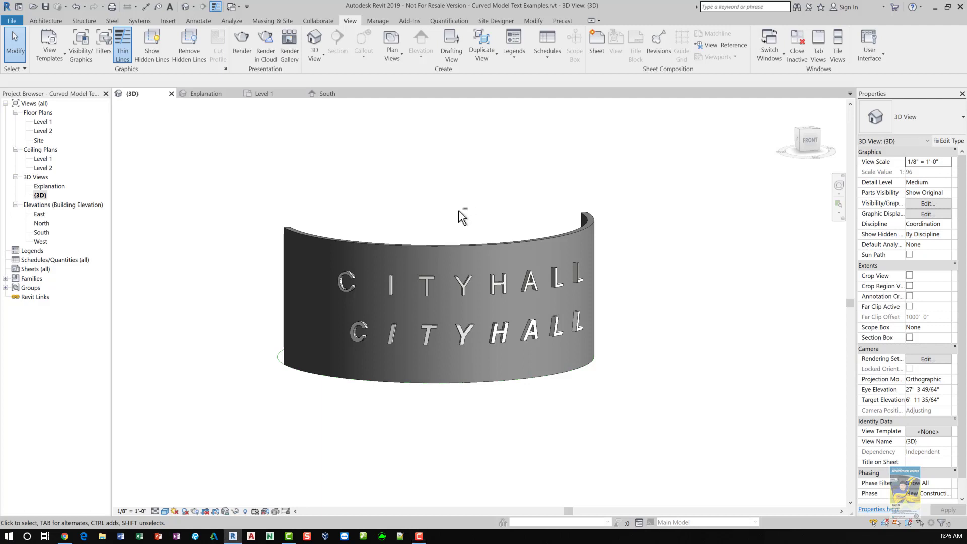
Step: Close the default 3D view and center the curved wall in the Level 1 floor plan
shift+middle_drag(479, 224, 592, 309)
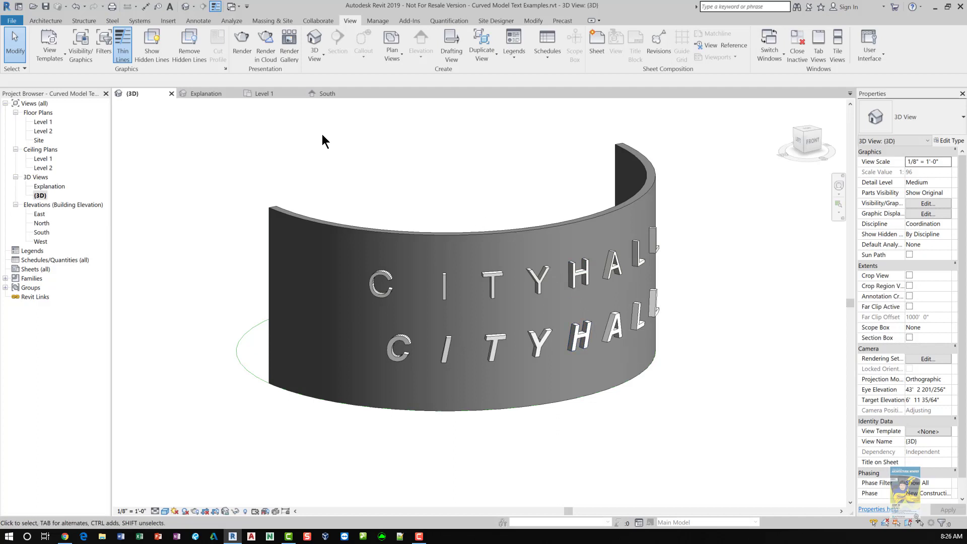
click(171, 94)
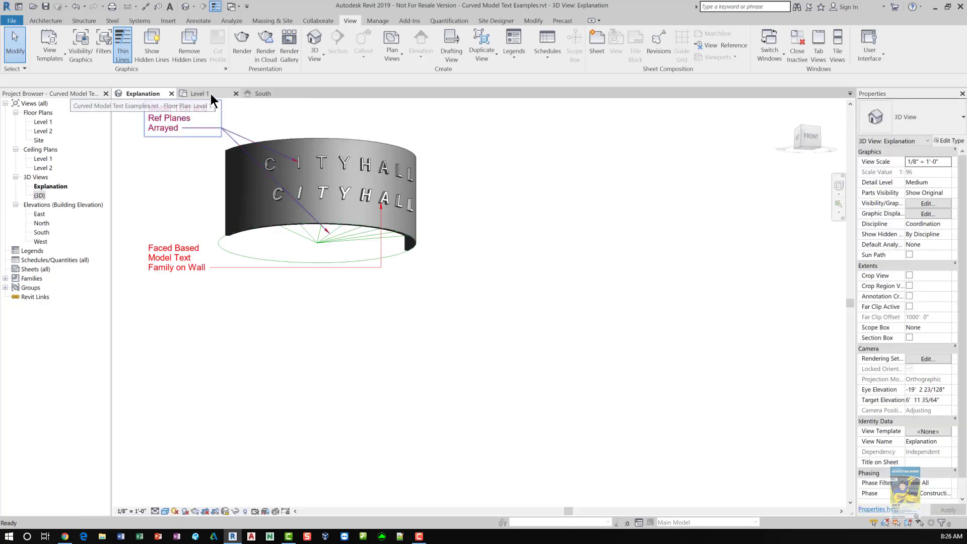
click(211, 94)
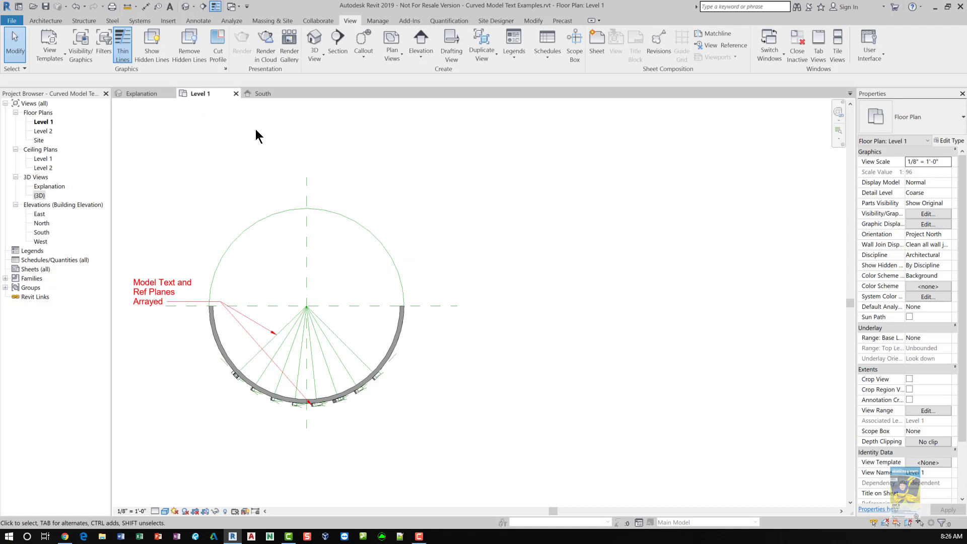
scroll(431, 287, up, 2)
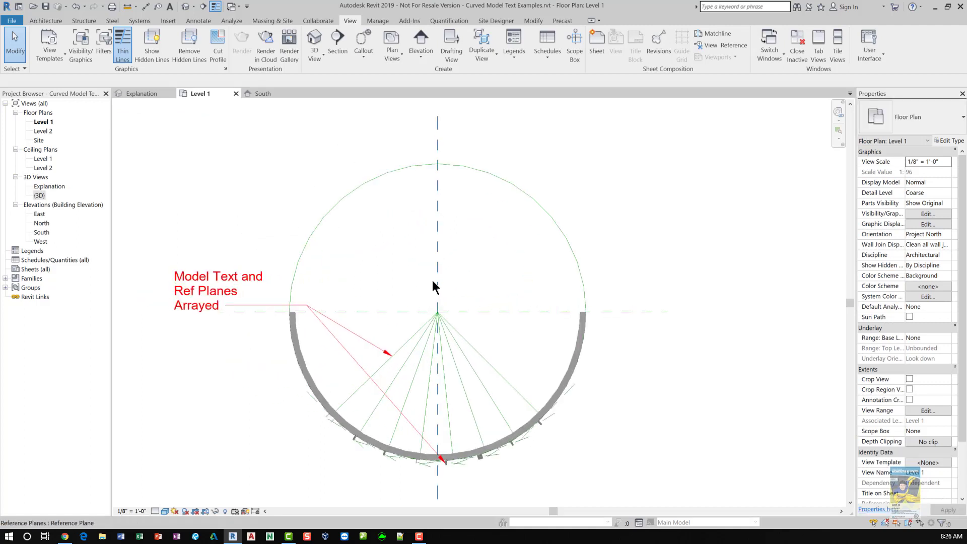
middle_drag(432, 280, 539, 250)
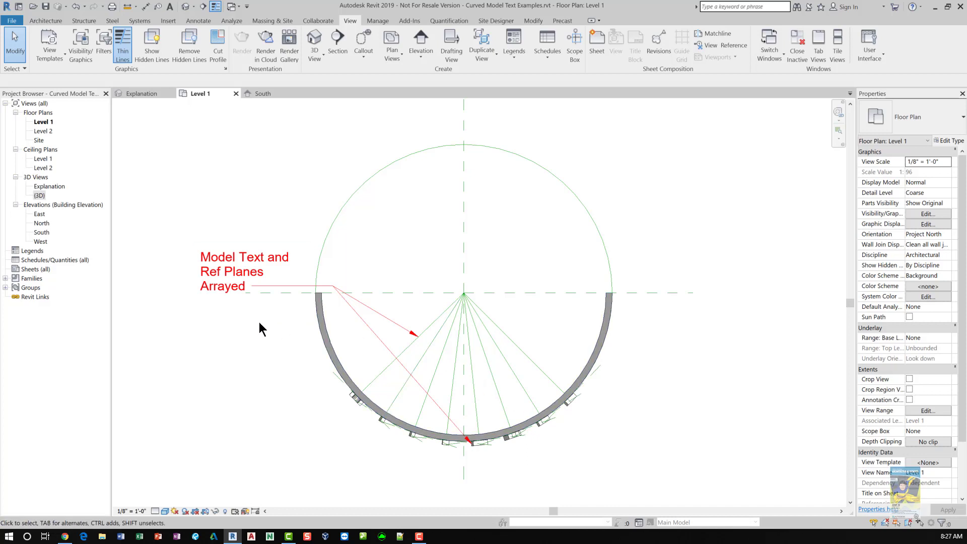
click(260, 95)
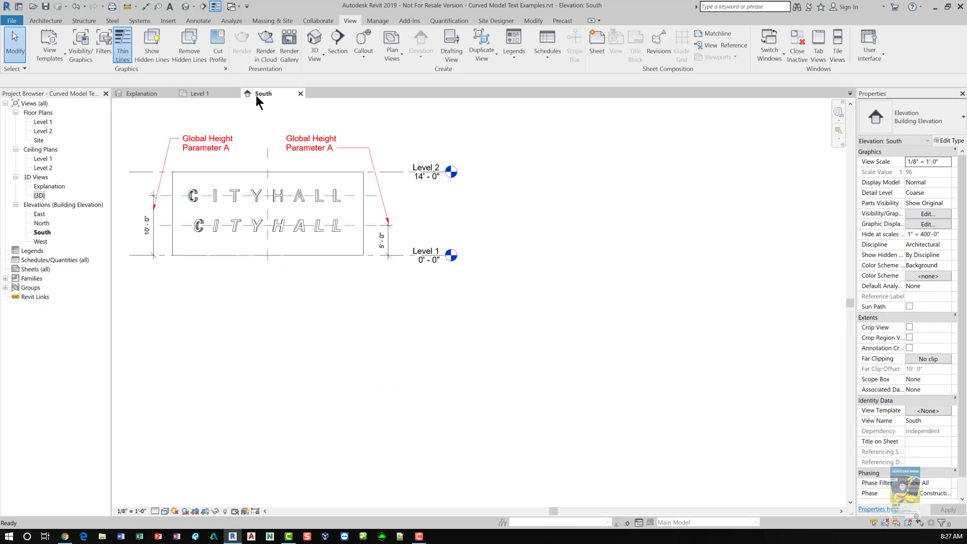
middle_drag(315, 239, 323, 282)
scroll(294, 250, up, 5)
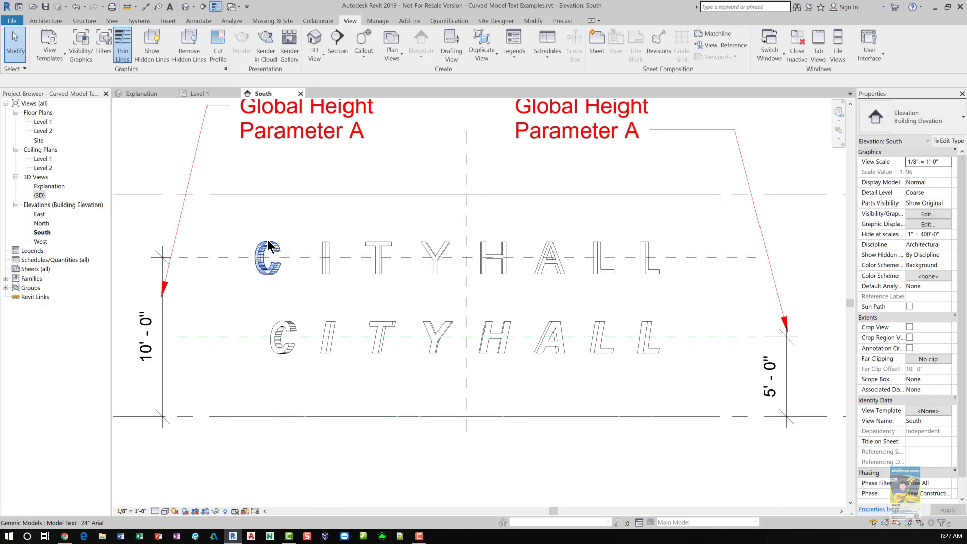
click(198, 92)
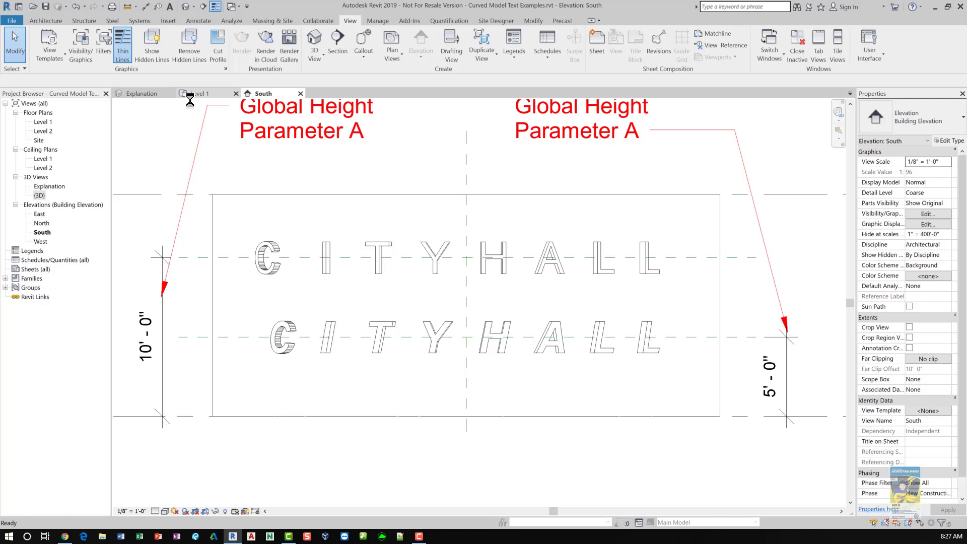
scroll(359, 373, up, 3)
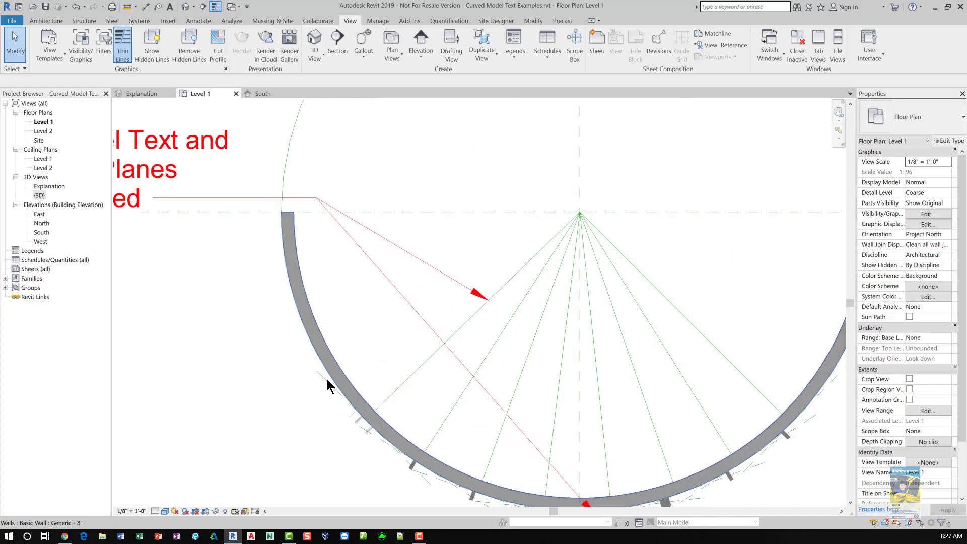
click(320, 379)
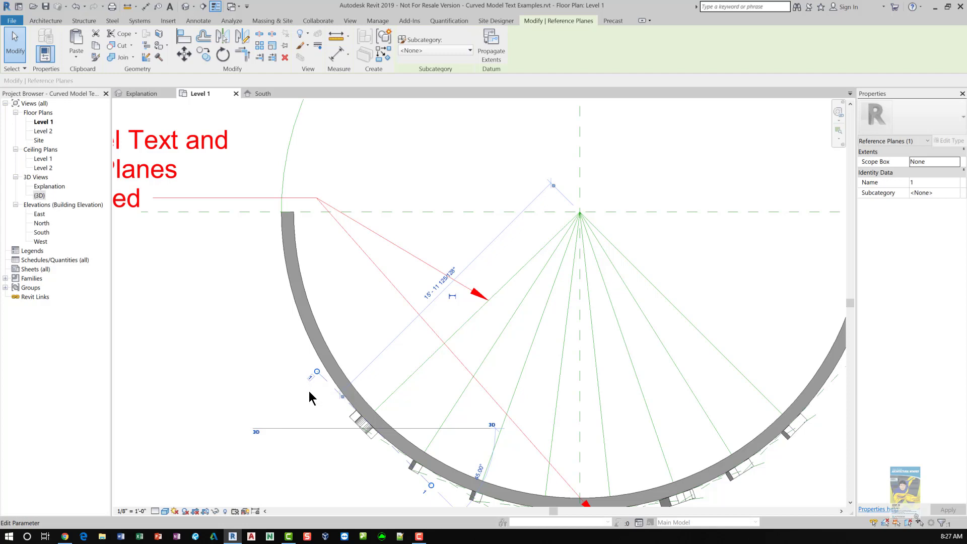
click(281, 387)
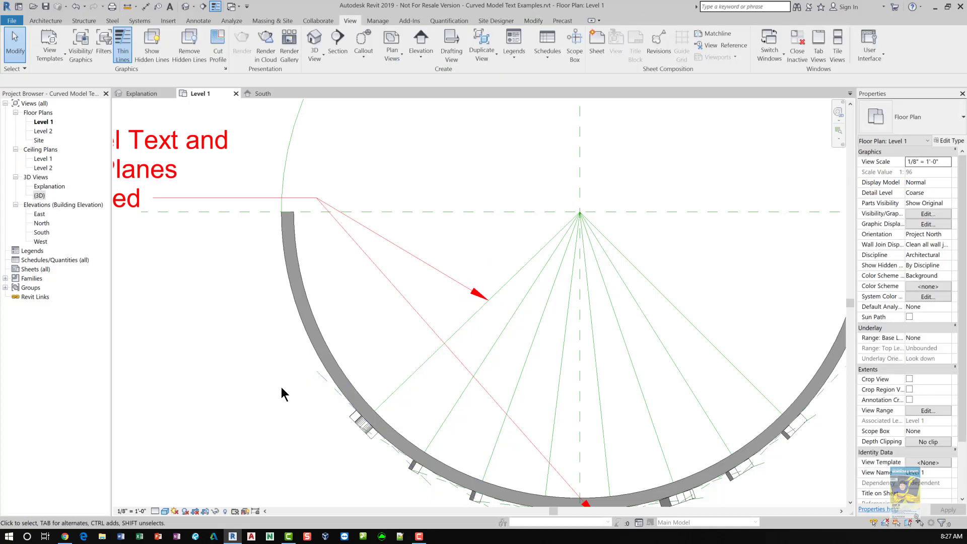
middle_drag(310, 426, 271, 376)
scroll(270, 376, down, 2)
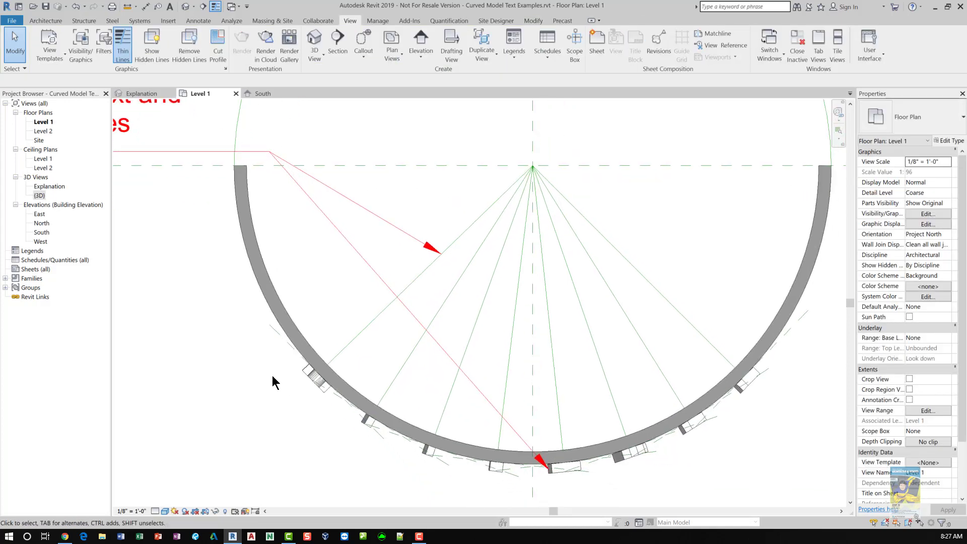
scroll(273, 372, up, 1)
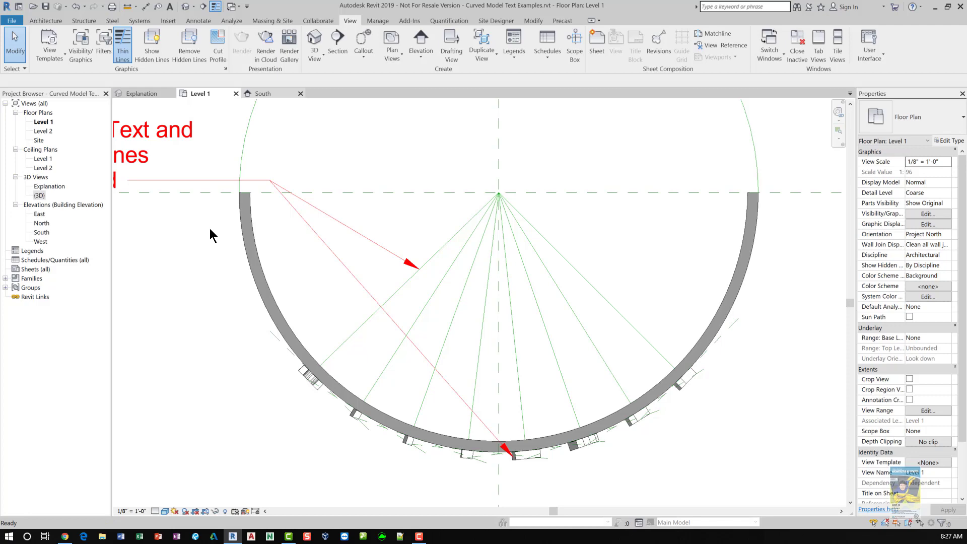
key(ctrl+Tab)
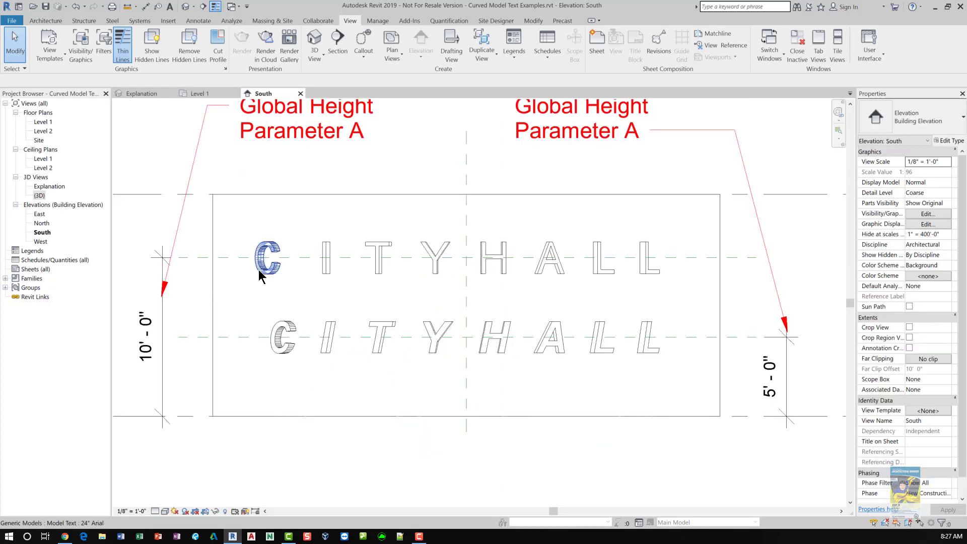
click(258, 270)
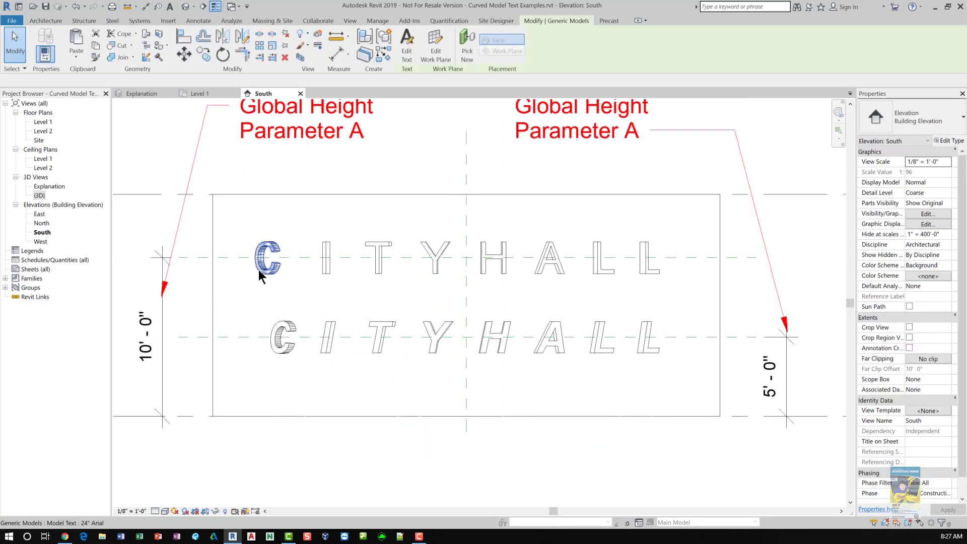
click(406, 48)
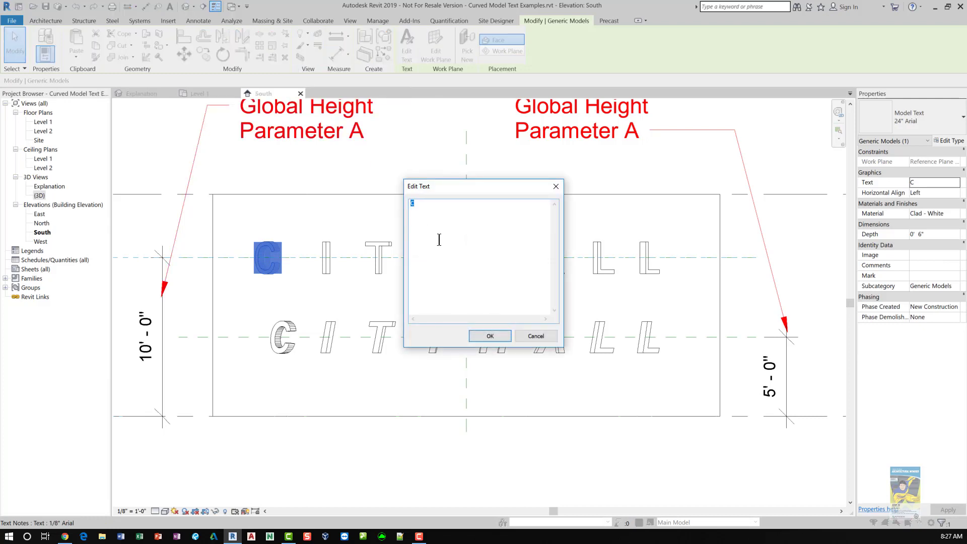
click(535, 335)
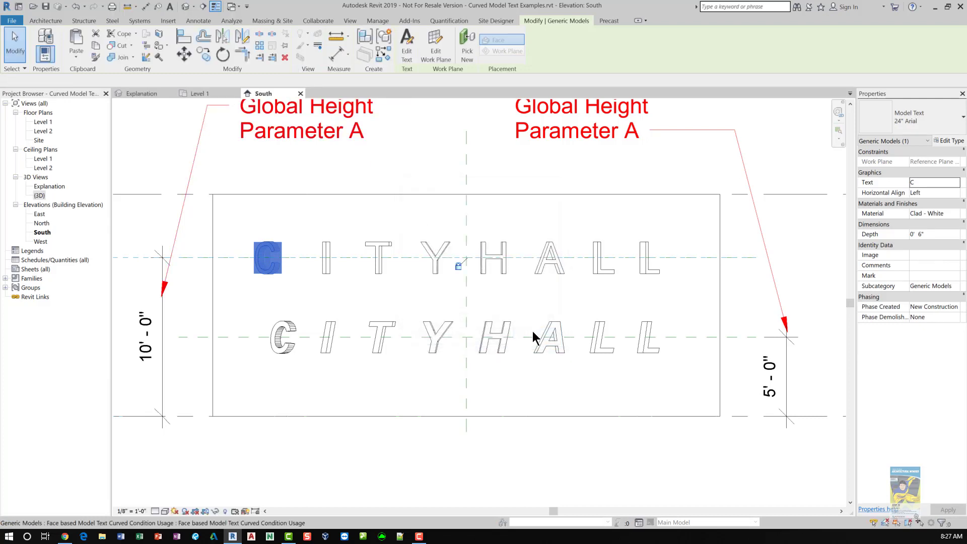
key(Escape)
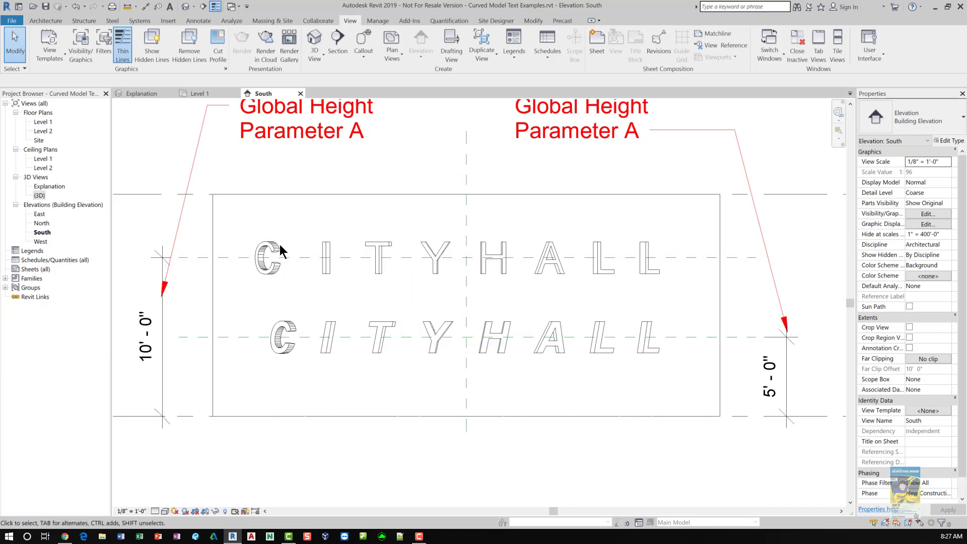
click(277, 246)
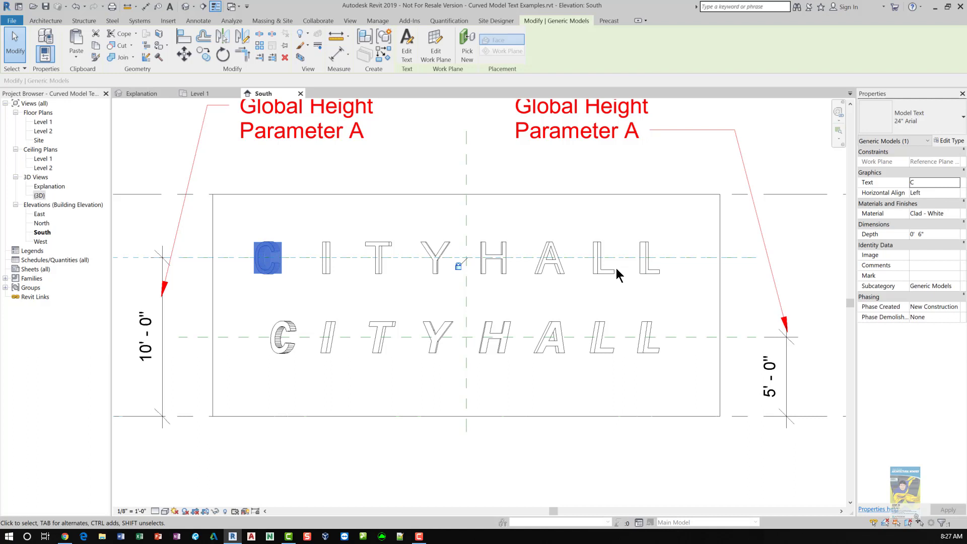
click(243, 168)
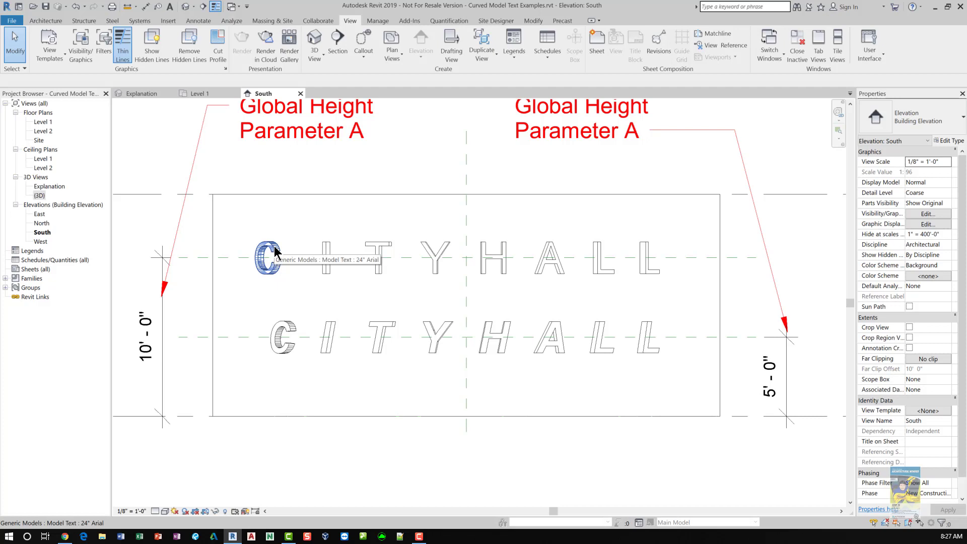
click(197, 94)
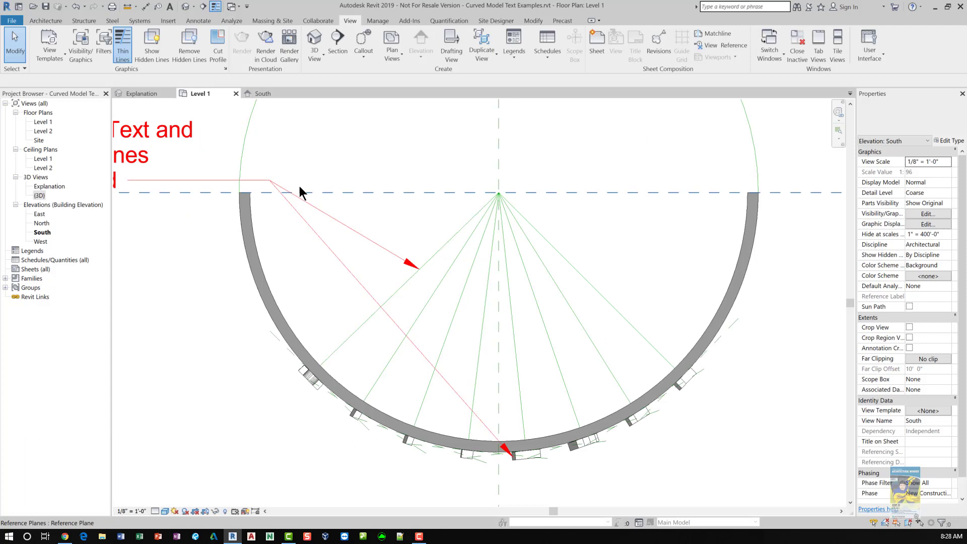
middle_drag(350, 324, 313, 323)
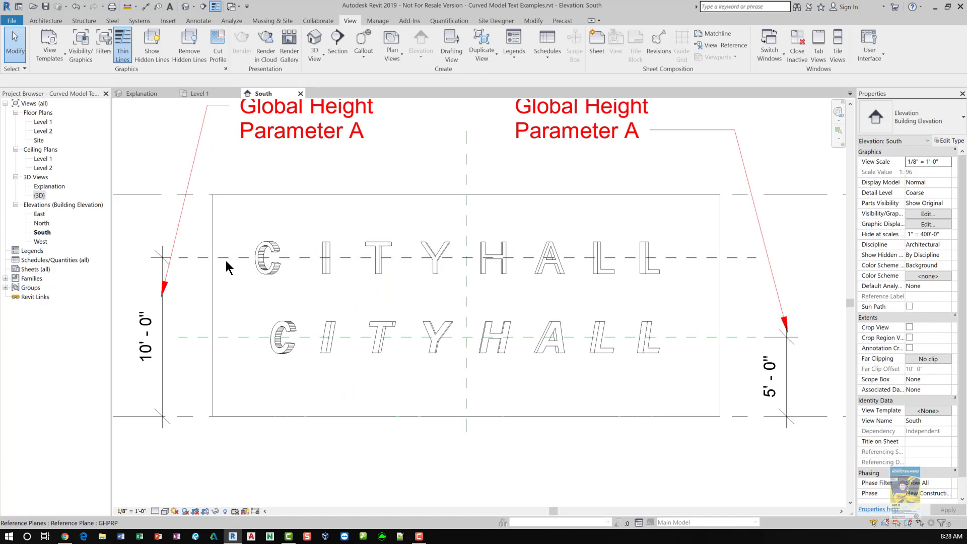
scroll(182, 318, down, 2)
middle_drag(226, 323, 274, 320)
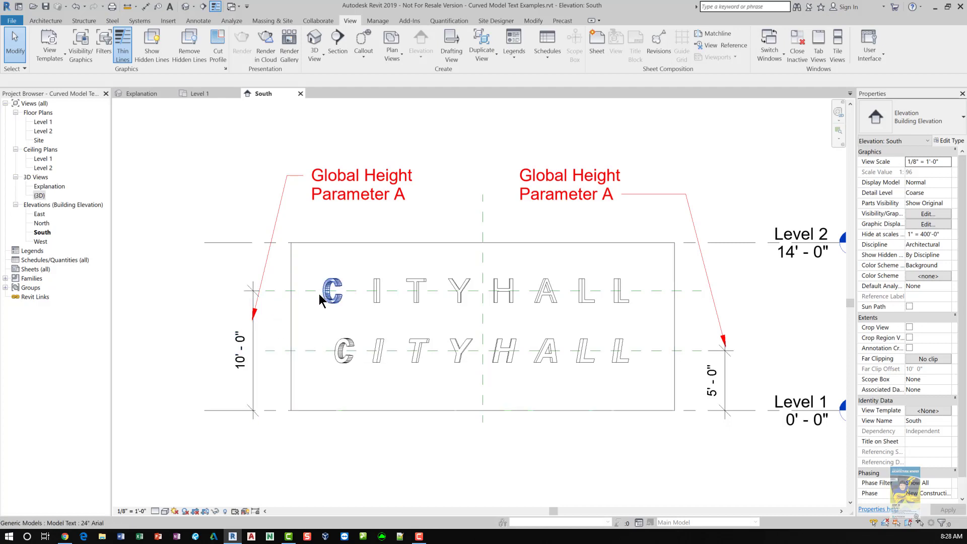
Step: In Global Parameters, change Model Text Height A to 11 and confirm
click(377, 22)
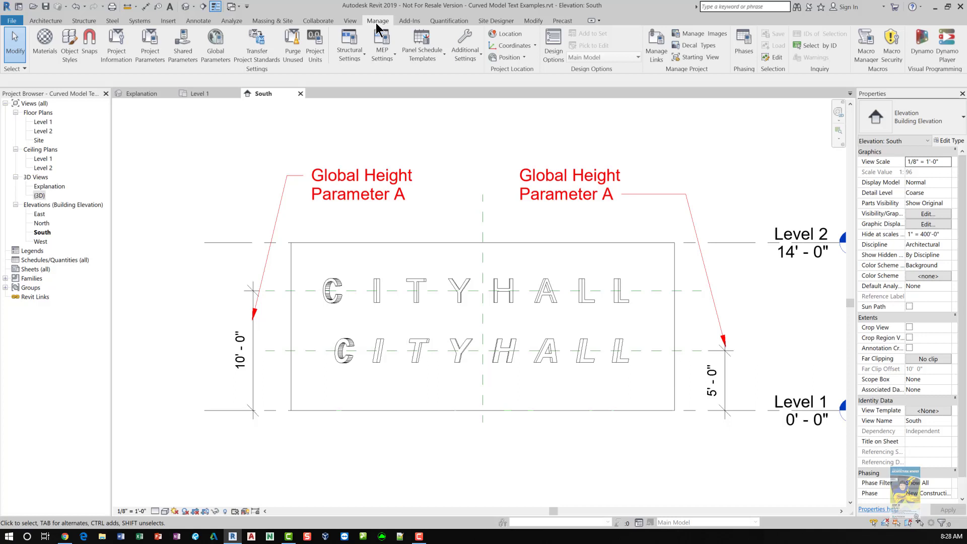
click(224, 58)
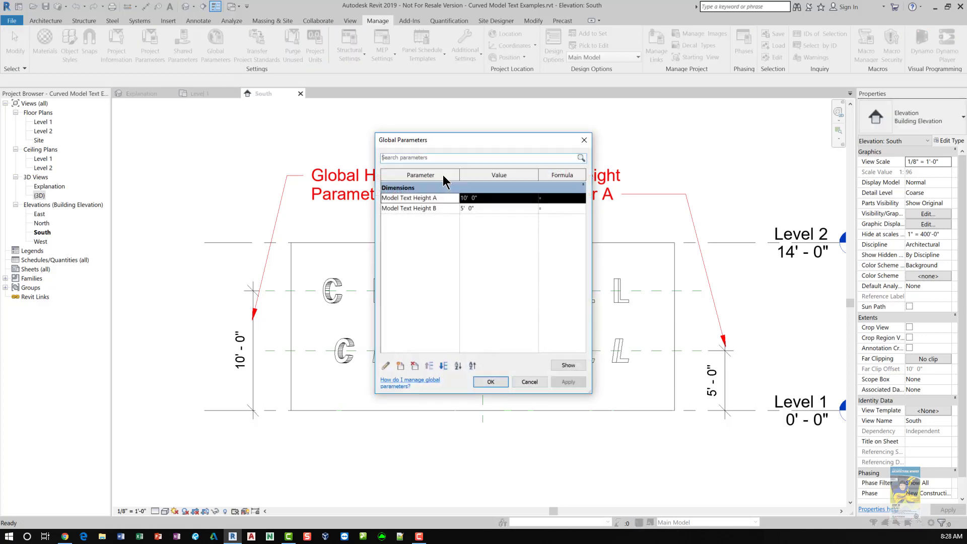
click(491, 199)
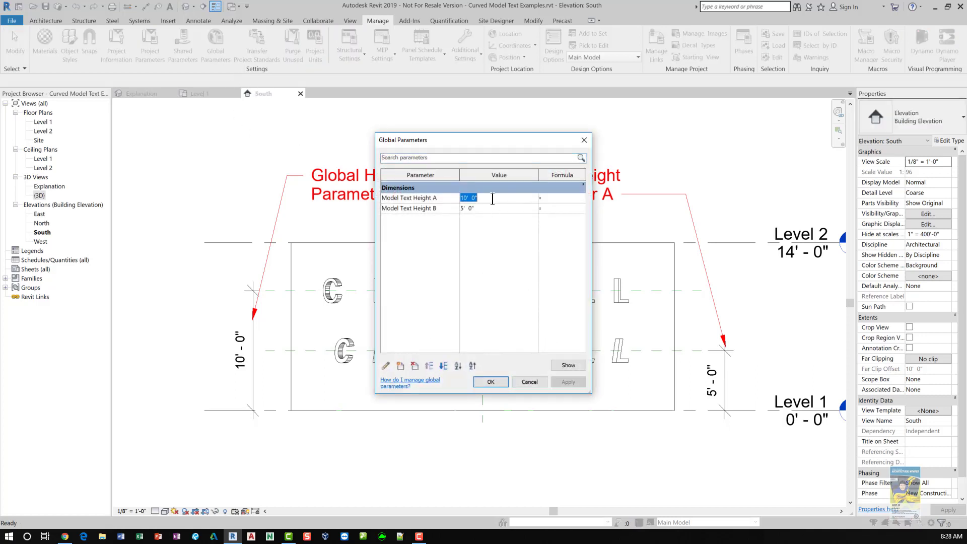
text(11)
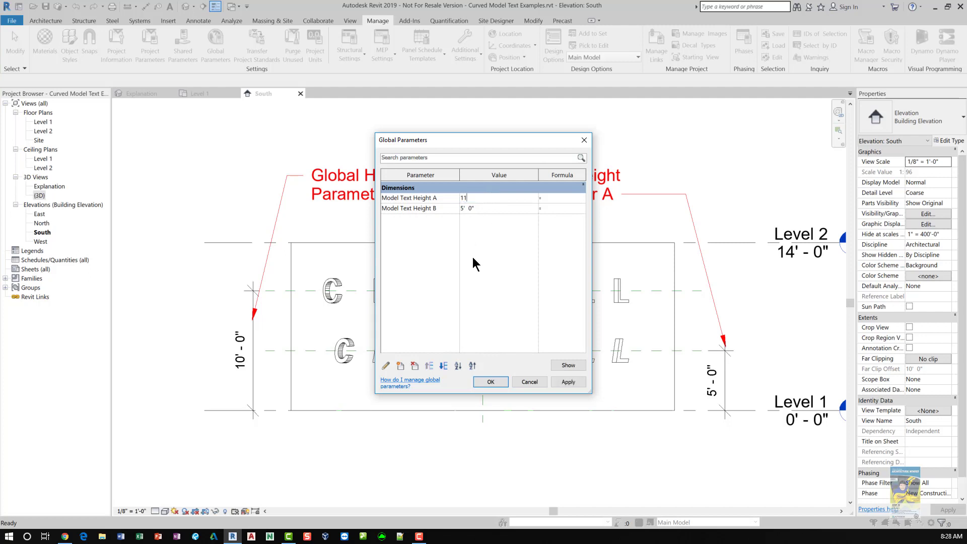
click(491, 382)
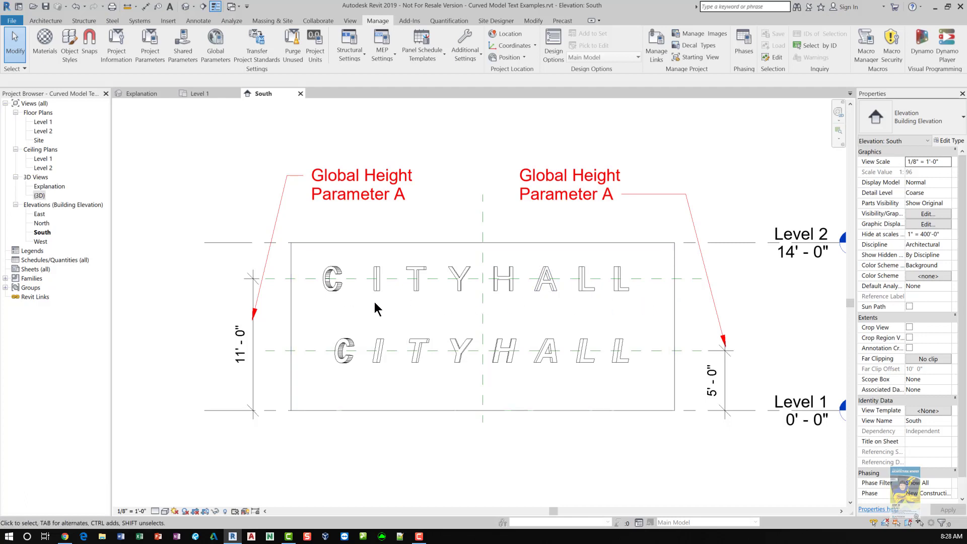
click(201, 92)
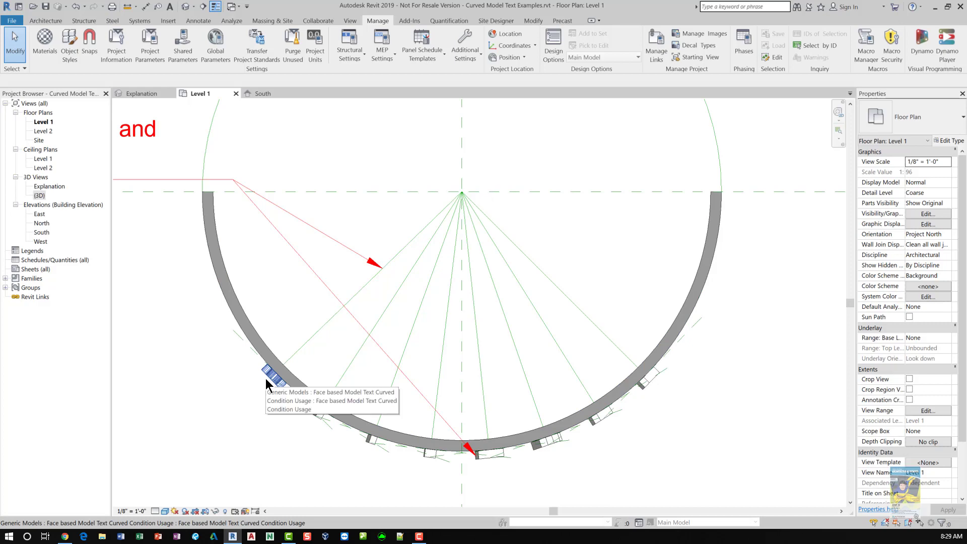
scroll(267, 383, up, 3)
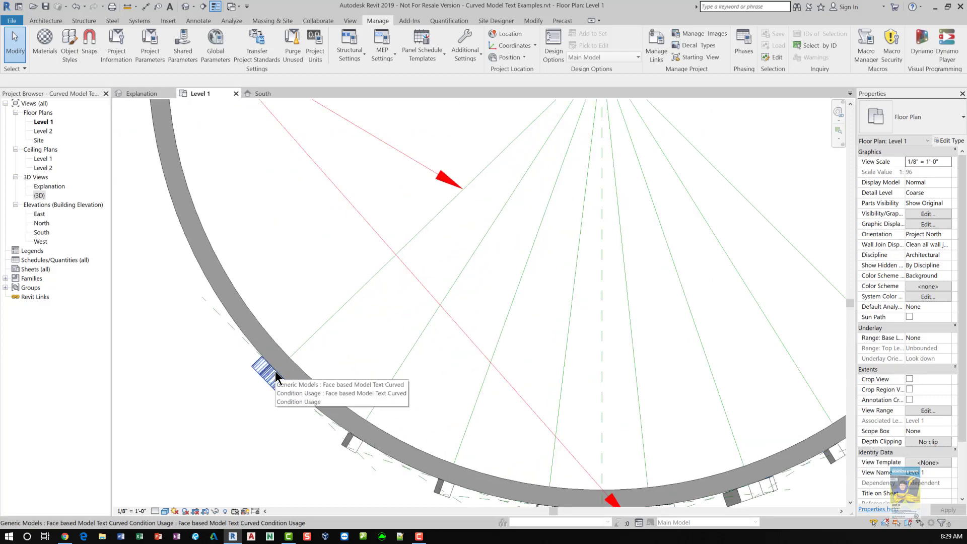
scroll(276, 376, up, 2)
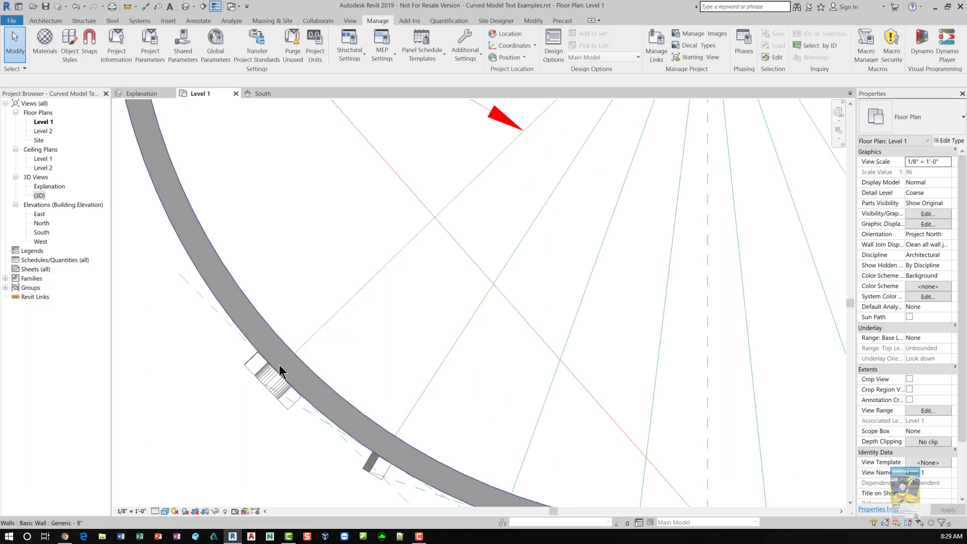
click(307, 341)
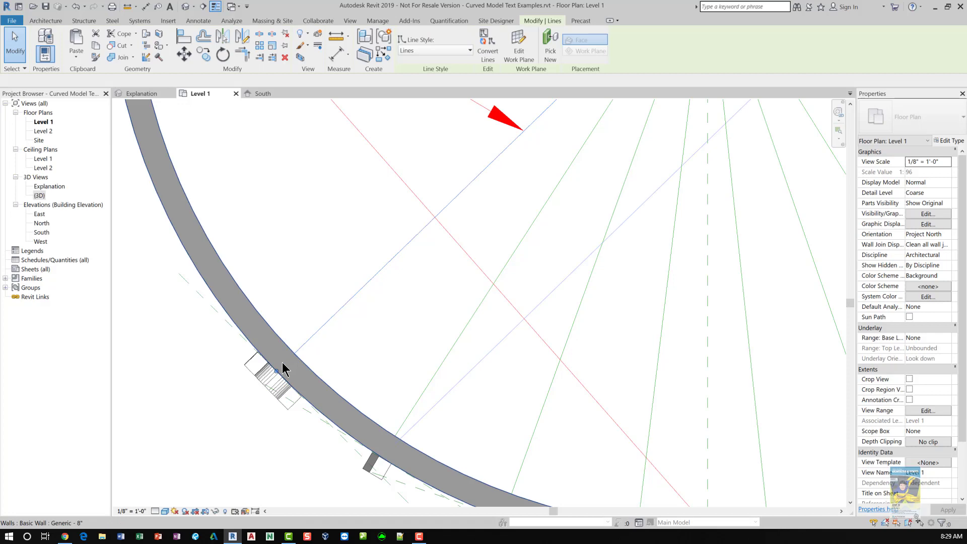
click(227, 409)
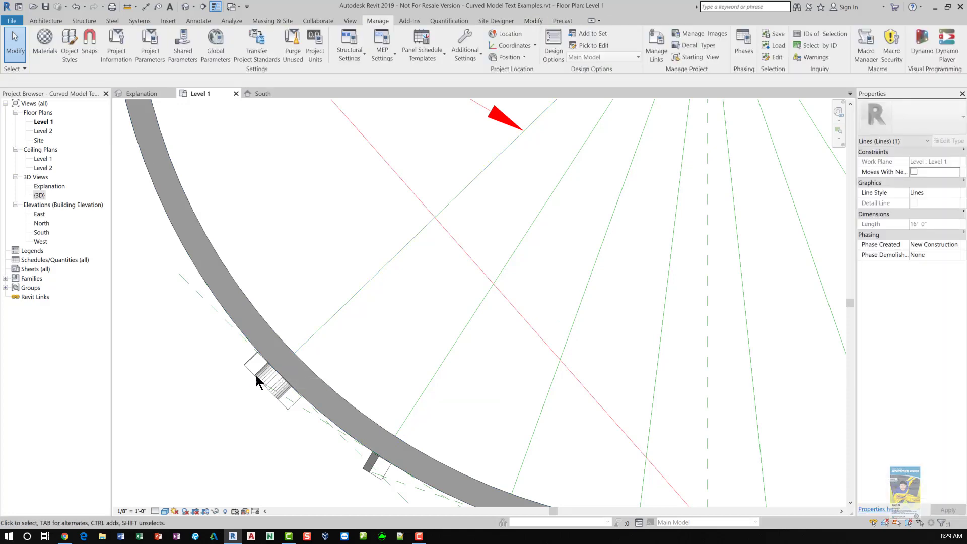
click(259, 382)
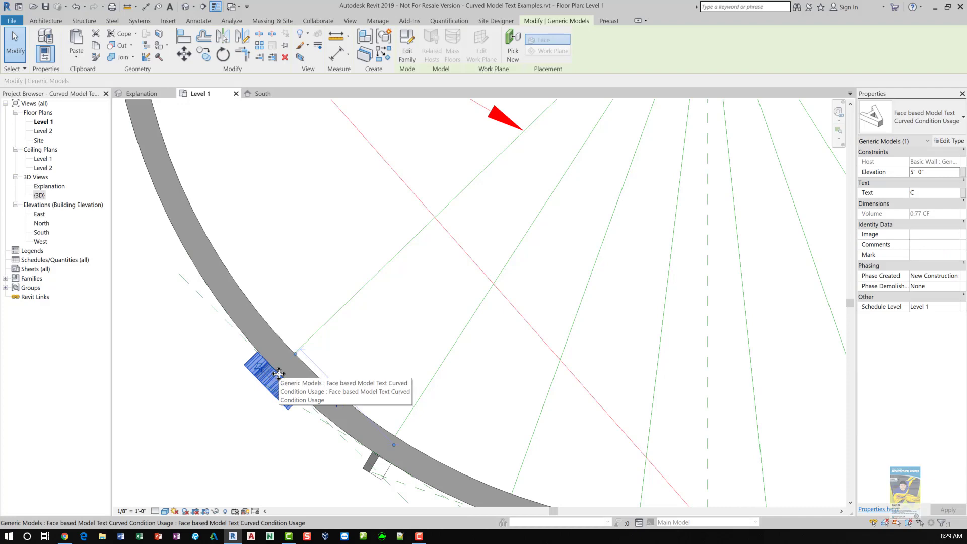
click(226, 403)
scroll(226, 379, down, 4)
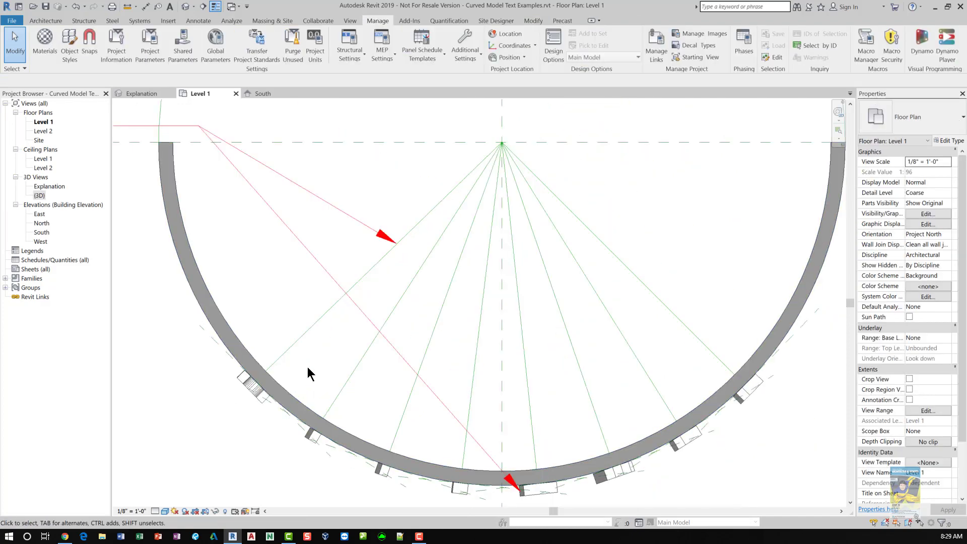
scroll(308, 368, down, 2)
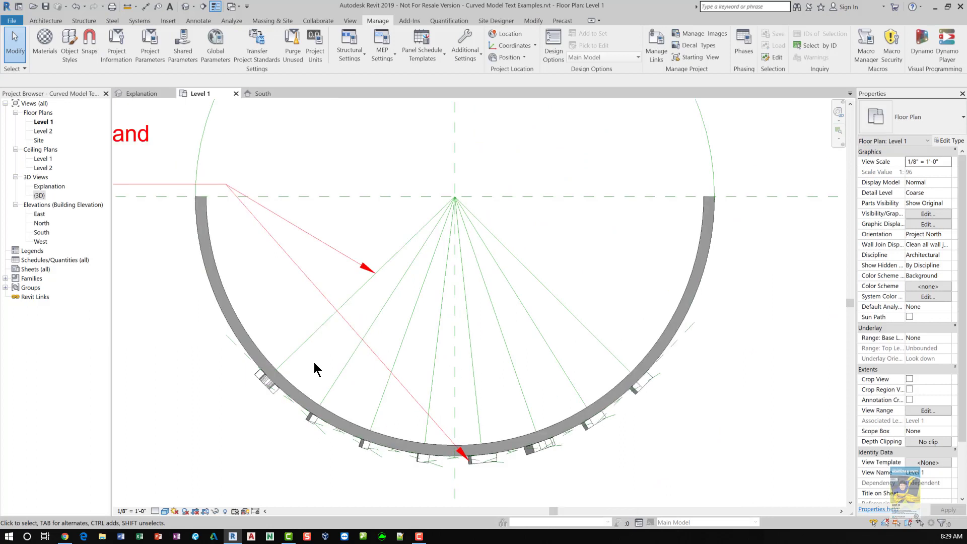
scroll(454, 355, down, 2)
middle_drag(460, 352, 492, 388)
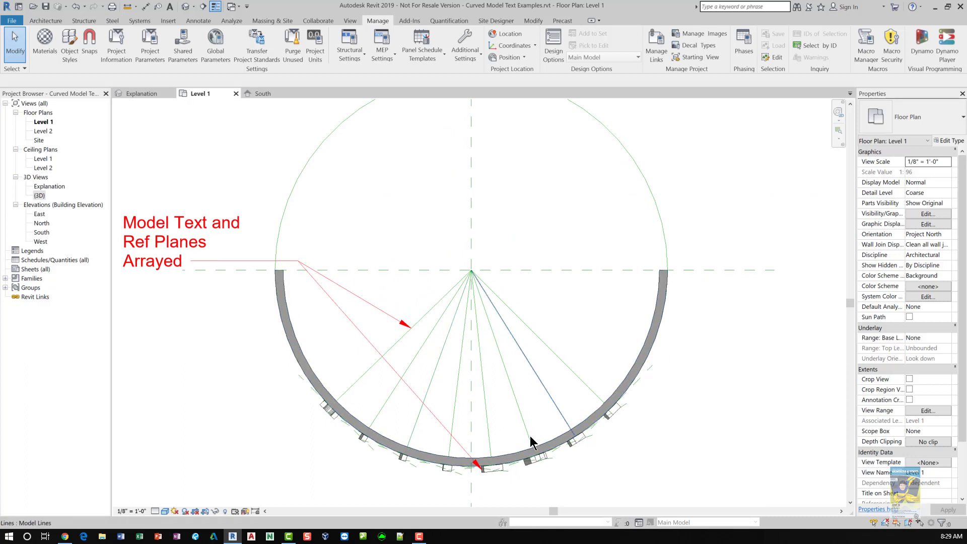
click(283, 286)
Step: Change the curved wall's radius dimension to 20' and deselect the wall
click(396, 336)
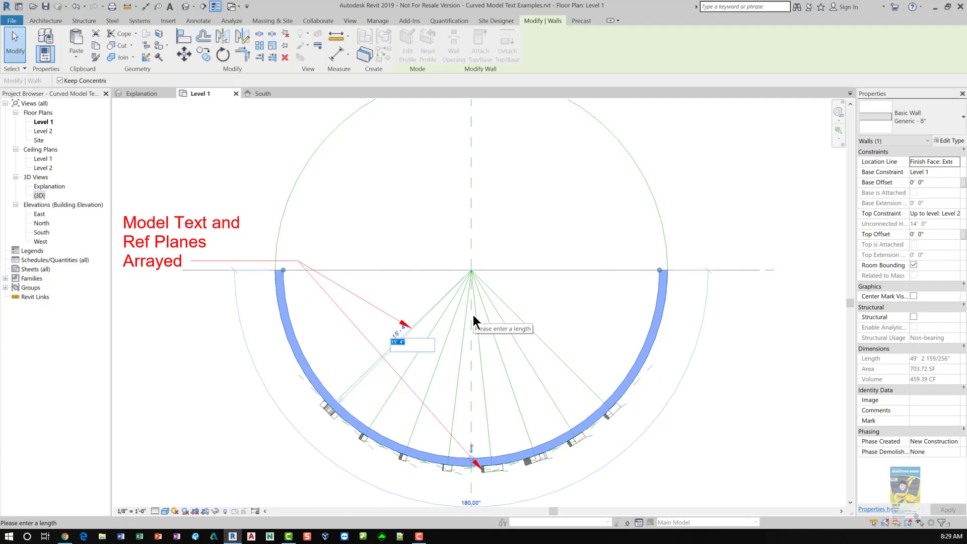
text(20)
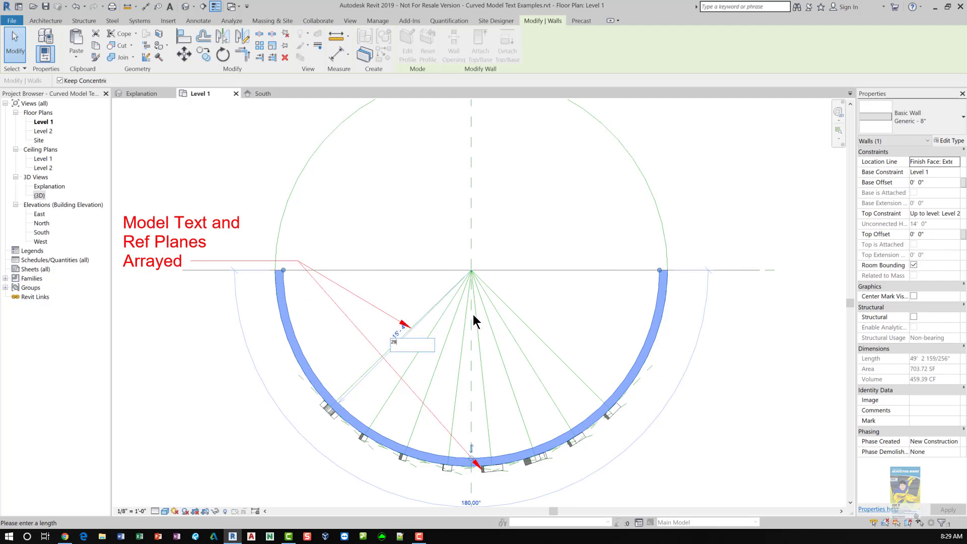
key(Return)
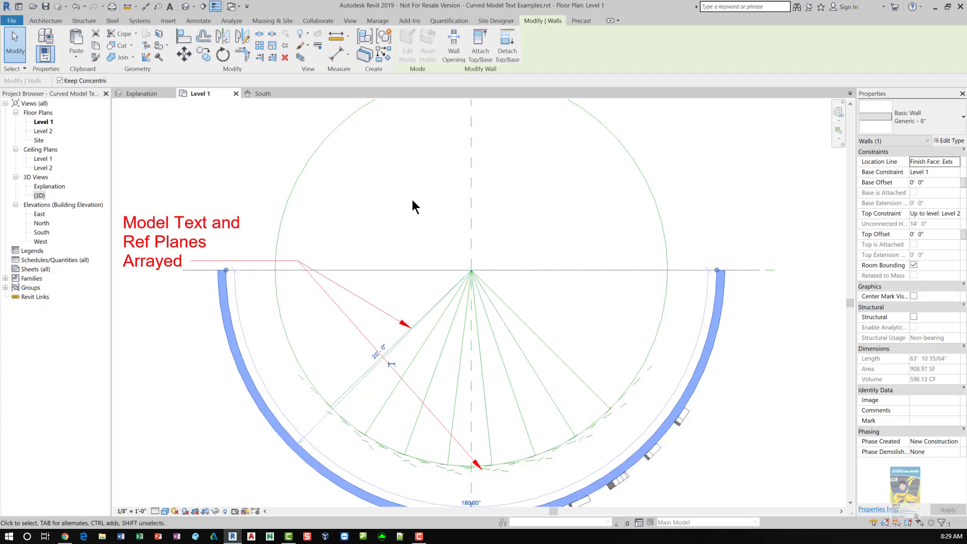
click(412, 199)
scroll(439, 213, down, 2)
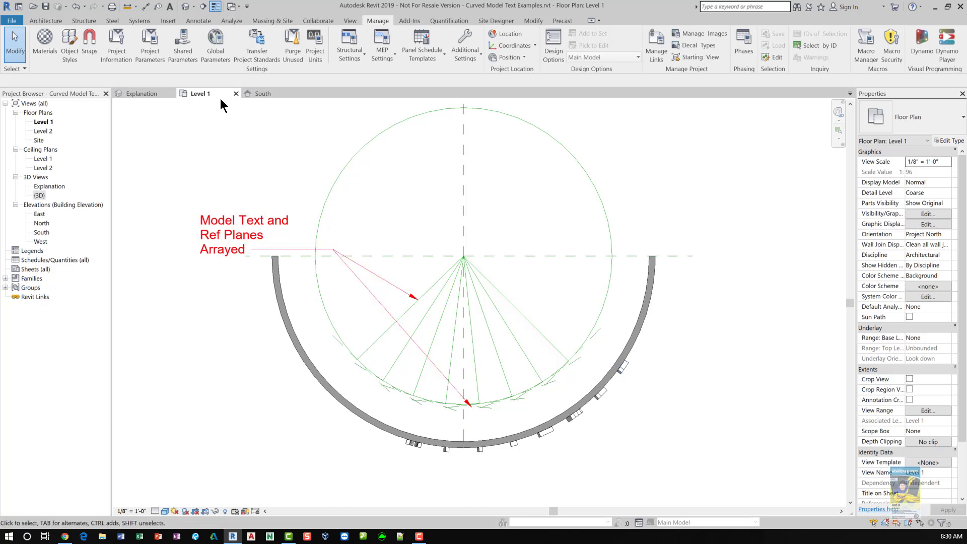
Step: Check the South elevation, then undo the 20' radius change in the Level 1 plan
click(260, 93)
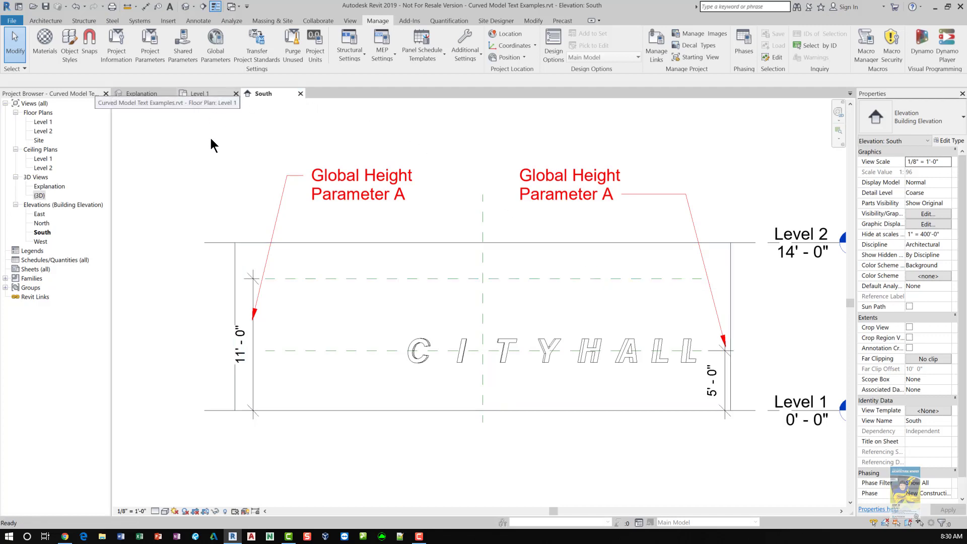
key(ctrl+Tab)
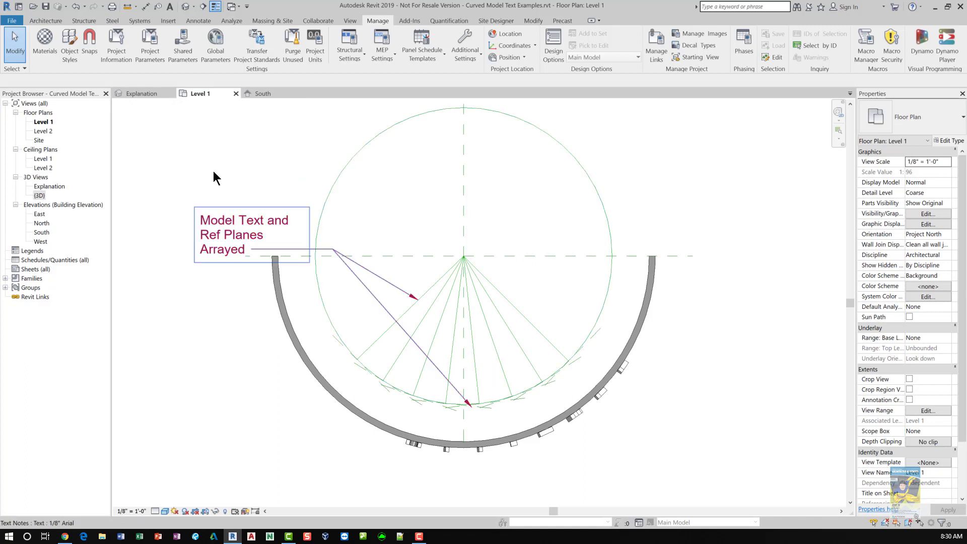
click(214, 172)
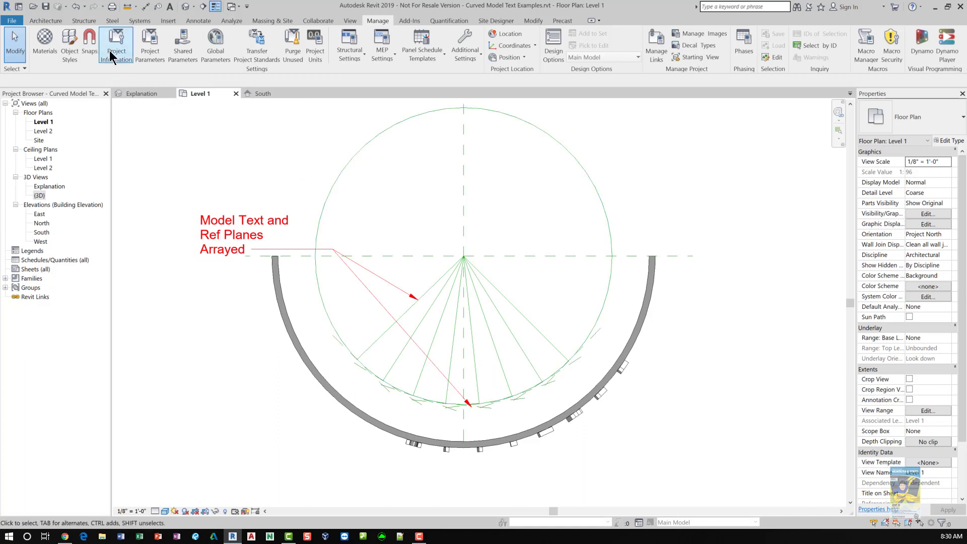
click(76, 9)
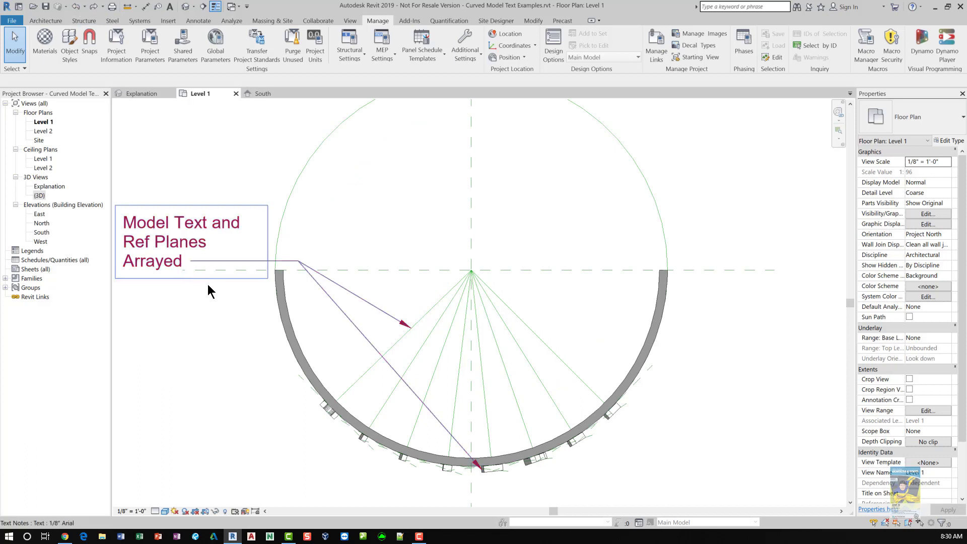
scroll(213, 303, down, 3)
middle_drag(233, 374, 229, 325)
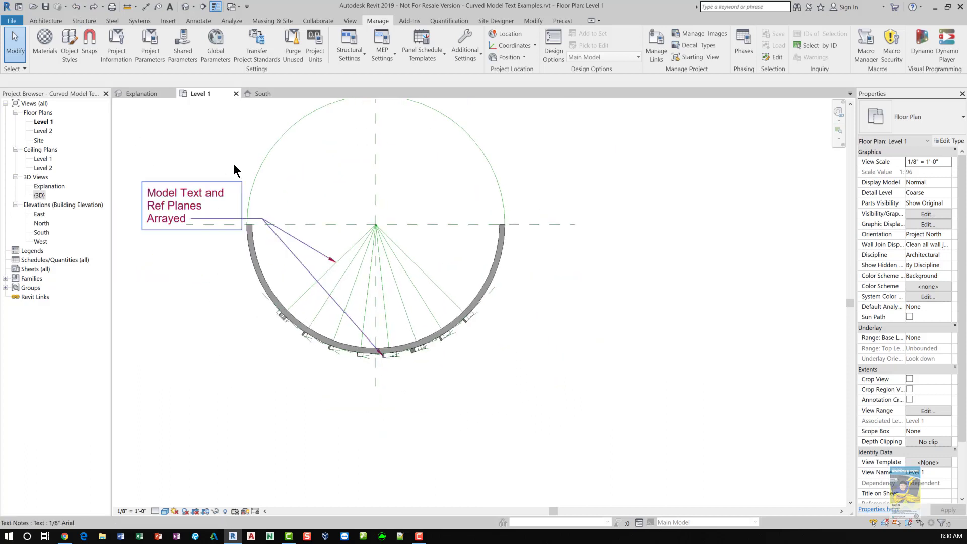
Step: In the South elevation, select the lower-row letter C and edit its family
click(259, 94)
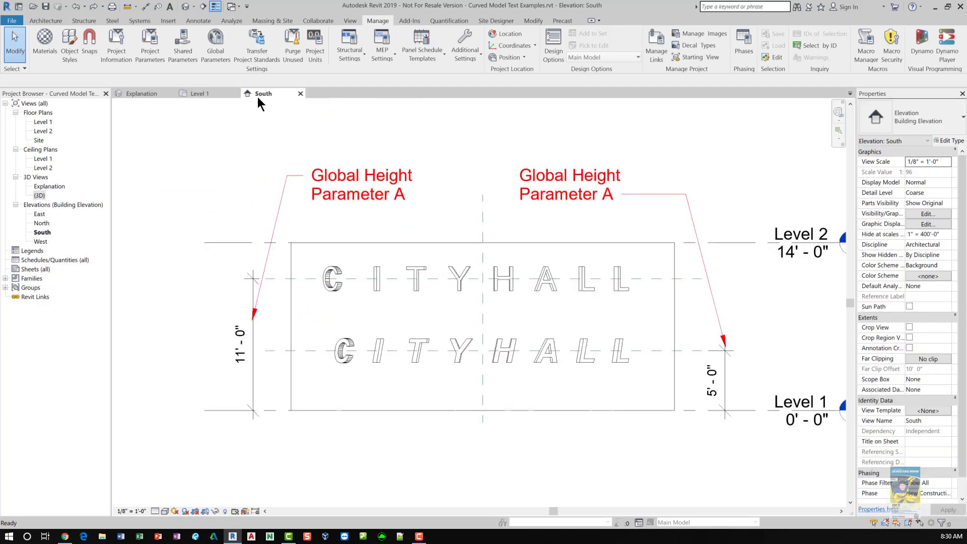
middle_drag(221, 158, 187, 172)
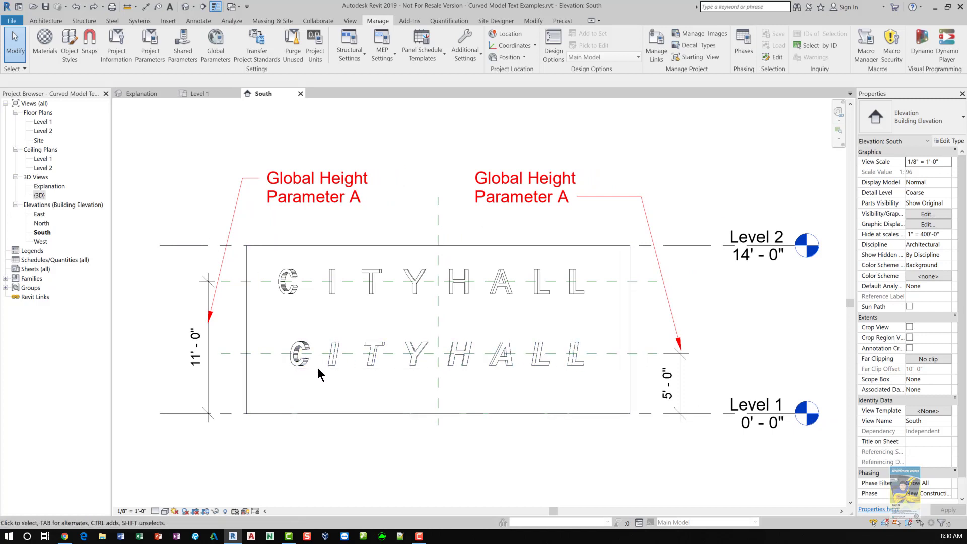
click(300, 365)
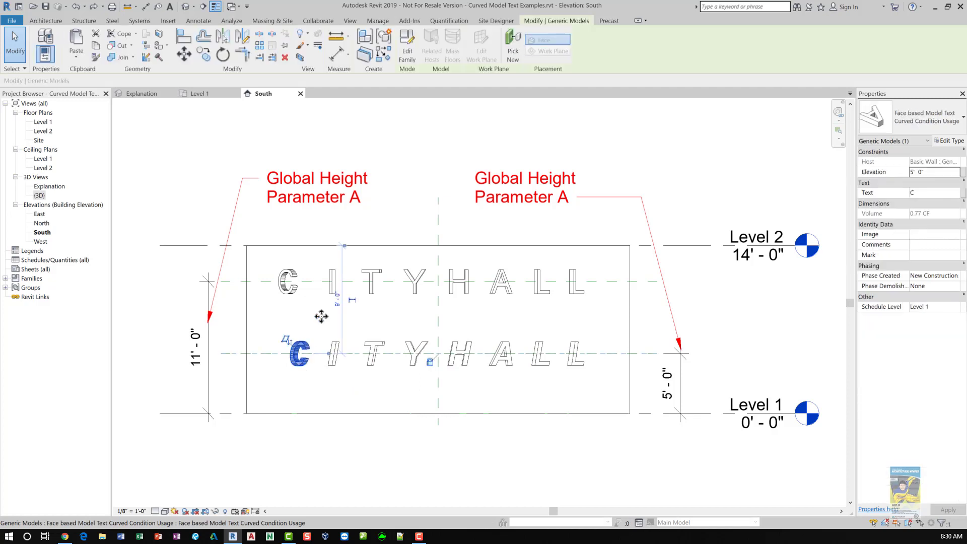
click(407, 53)
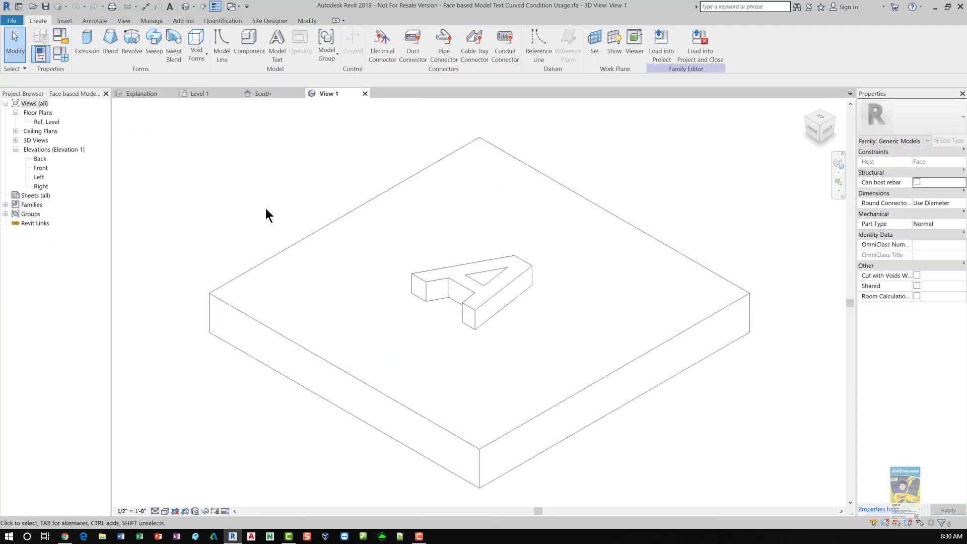
Step: Open the family's Front and Ref. Level views, then select and inspect the A model text
double_click(40, 168)
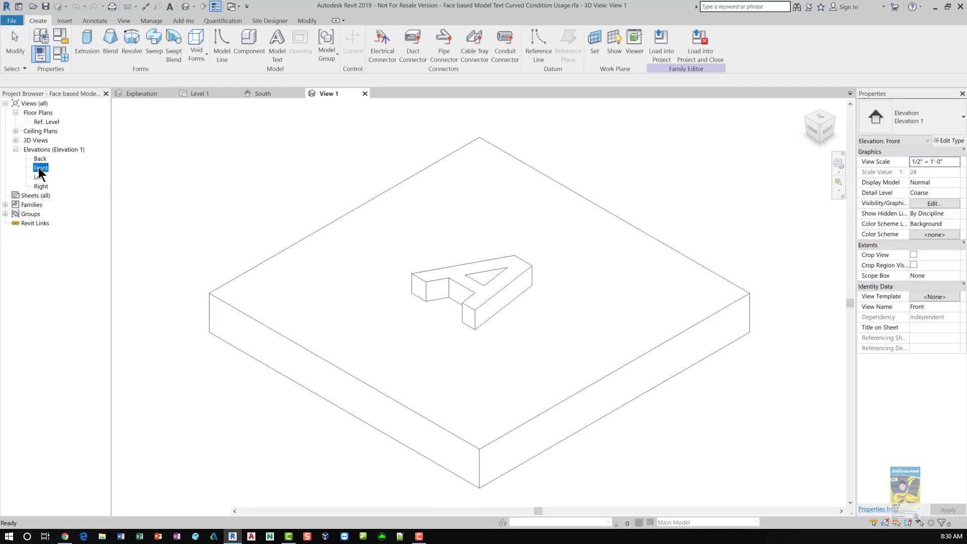
double_click(46, 122)
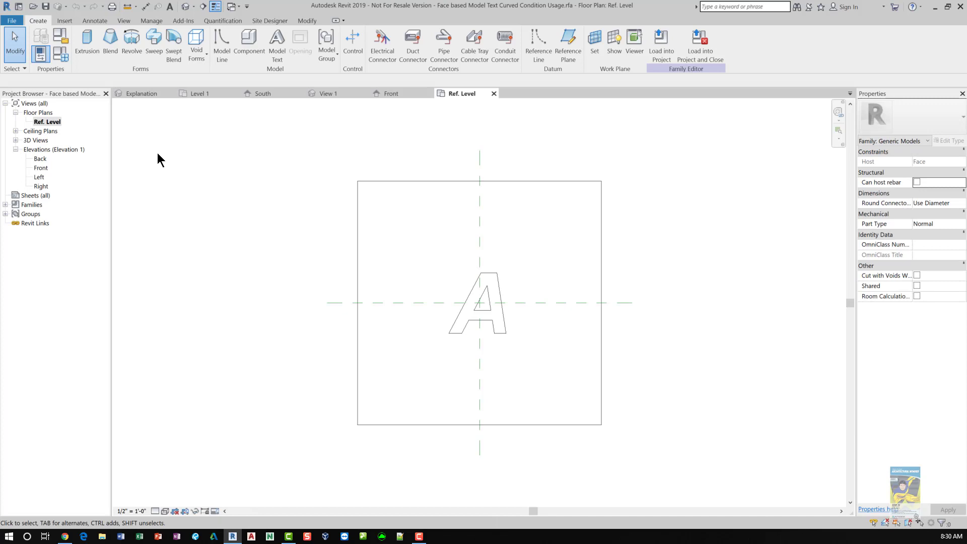
click(497, 286)
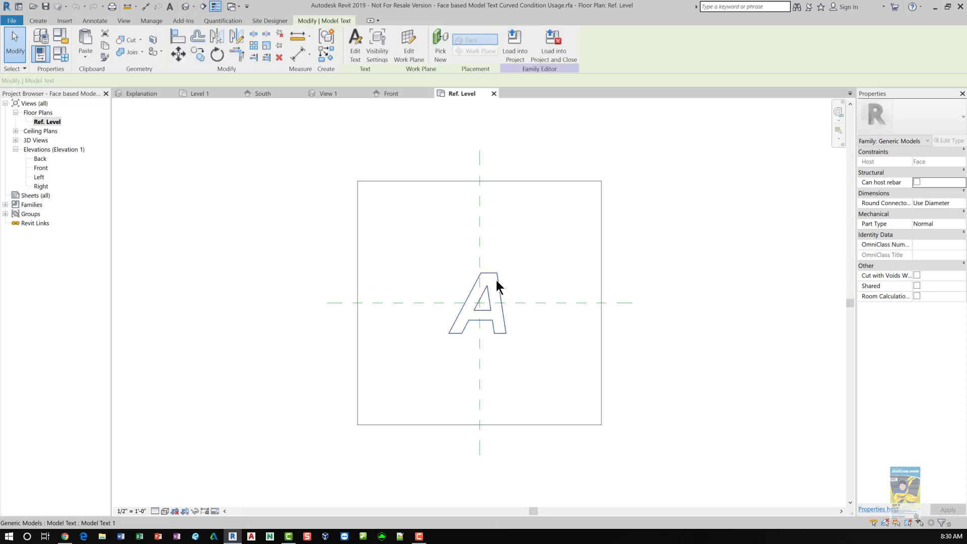
click(356, 49)
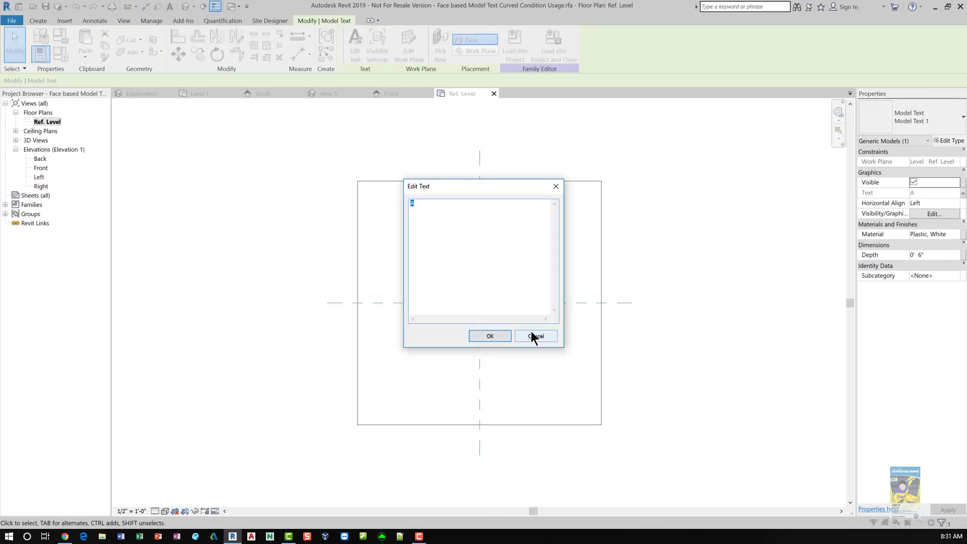
click(531, 331)
click(531, 331)
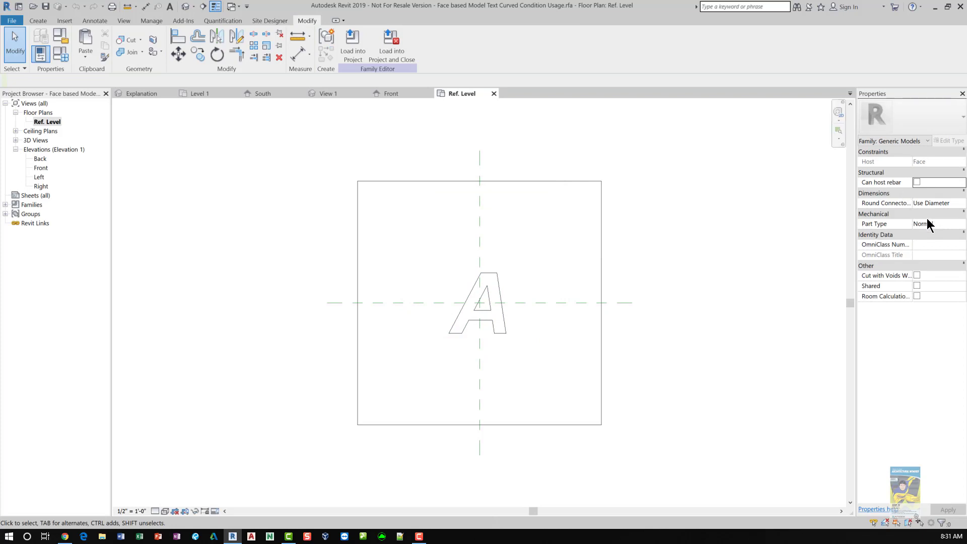
click(499, 277)
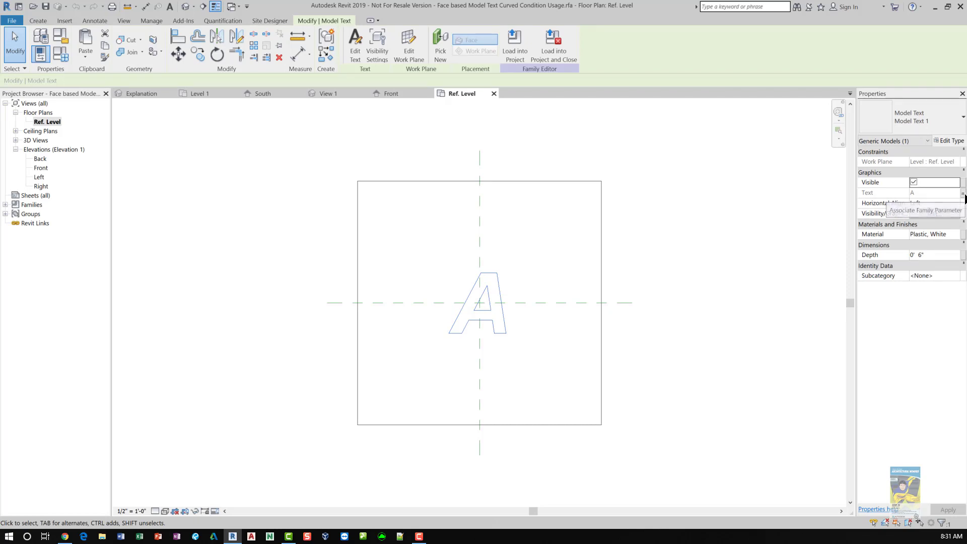
Step: Set the A text's Text value association to <none> and deselect it
click(963, 194)
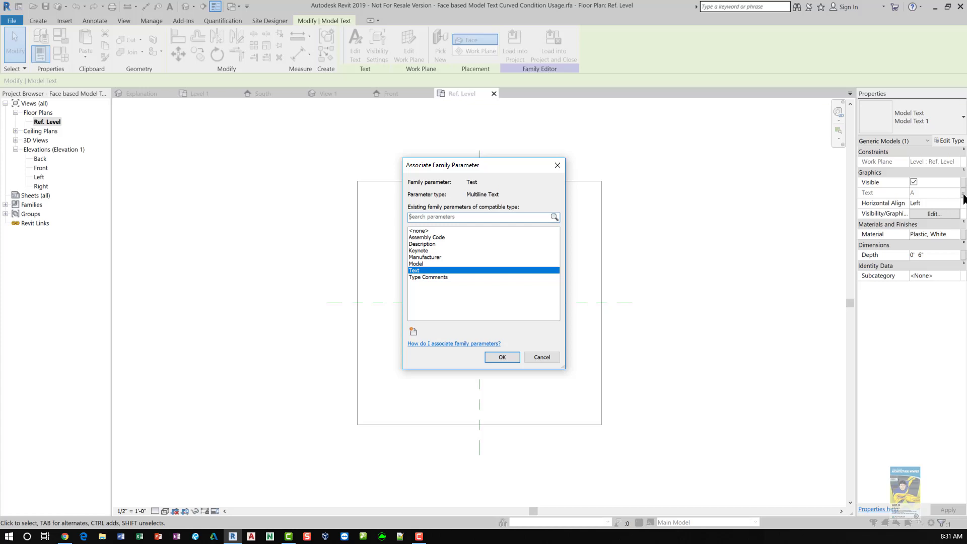
drag(523, 164, 514, 206)
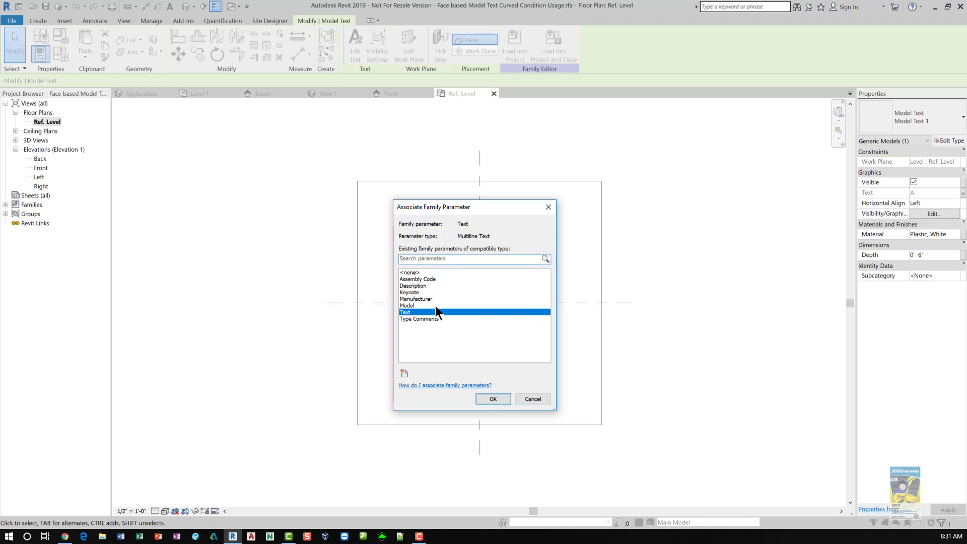
drag(459, 206, 251, 201)
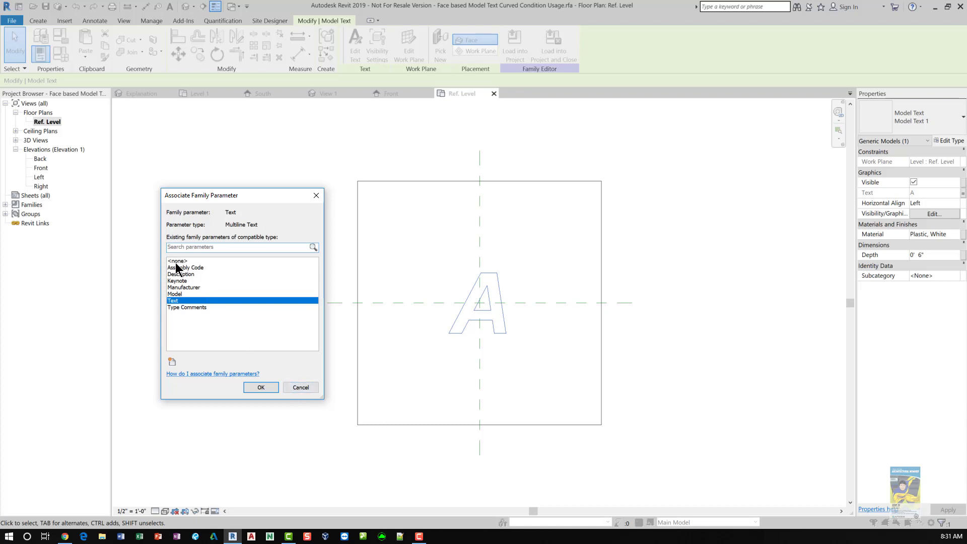
click(176, 260)
click(258, 387)
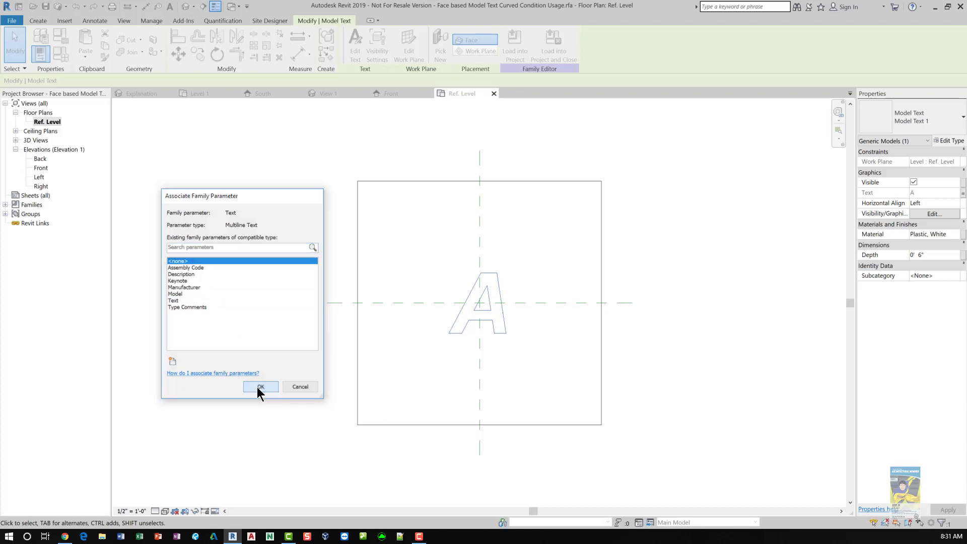
key(Escape)
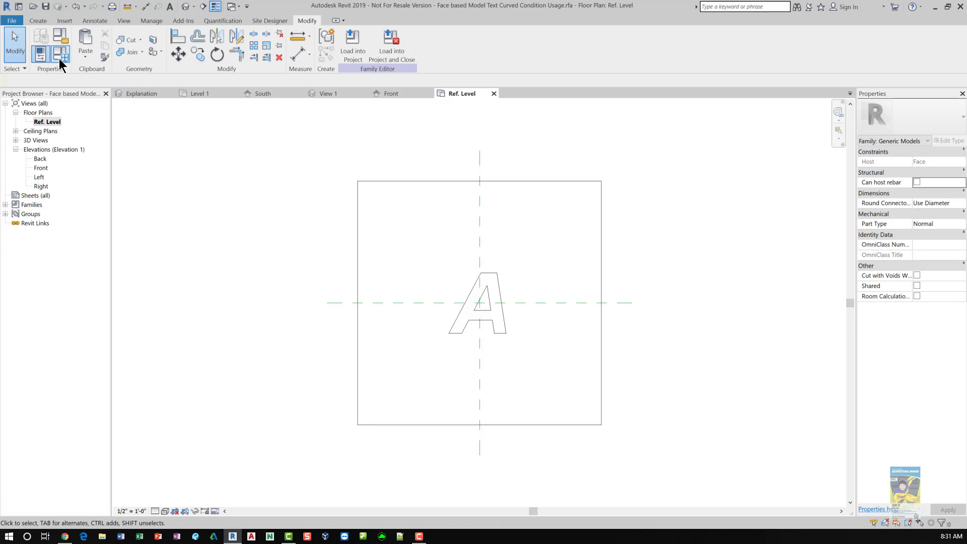
Step: In Family Types, delete the existing Text (default) parameter
click(59, 58)
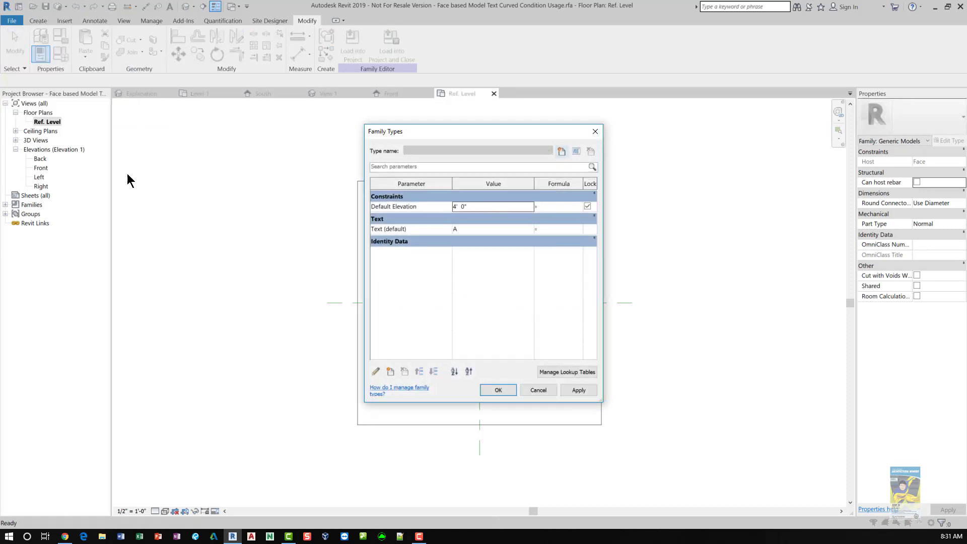
click(414, 229)
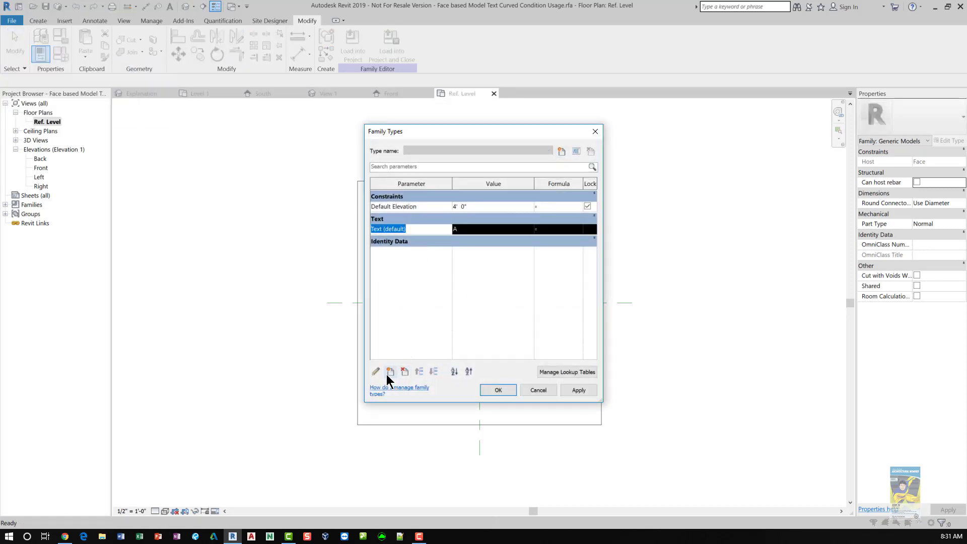
click(405, 371)
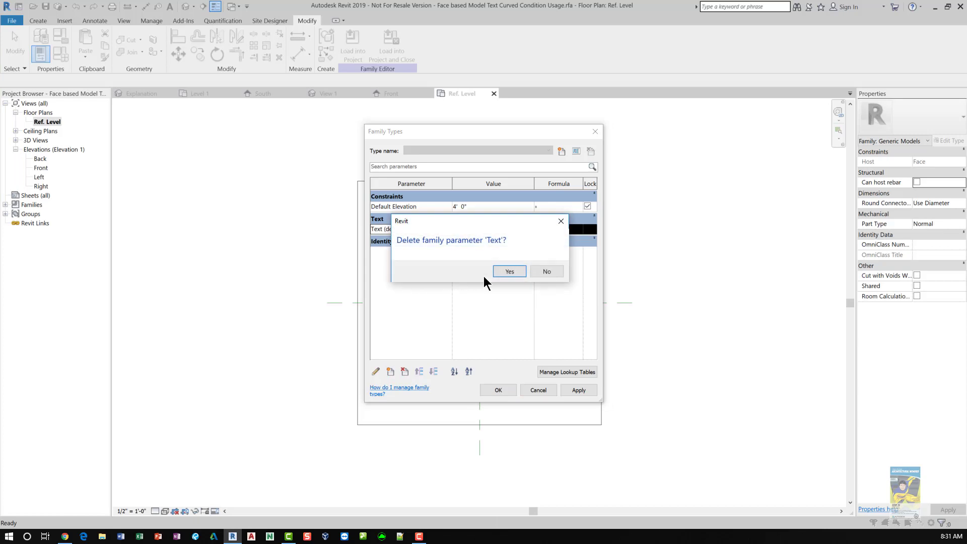
click(508, 272)
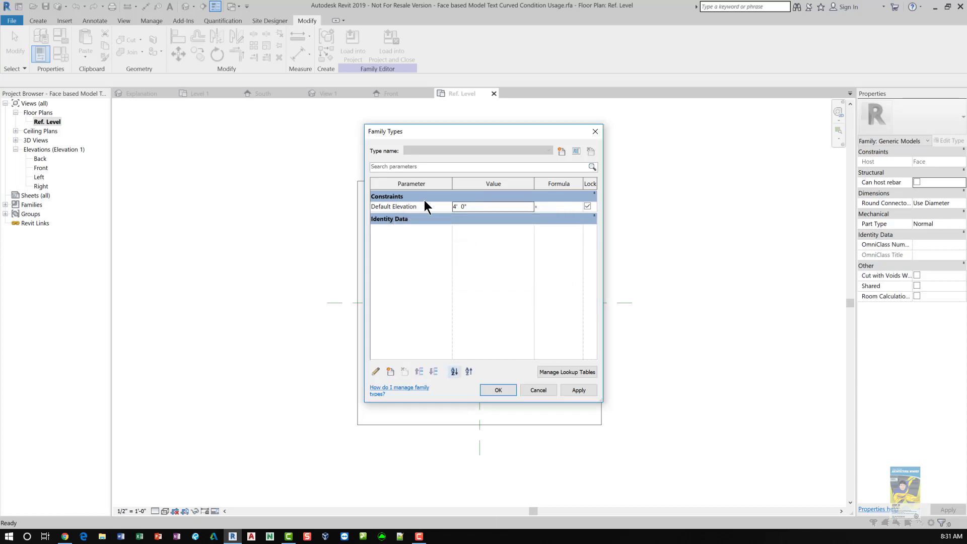
Step: Create a new instance parameter named 'Text' with Text data type
click(390, 371)
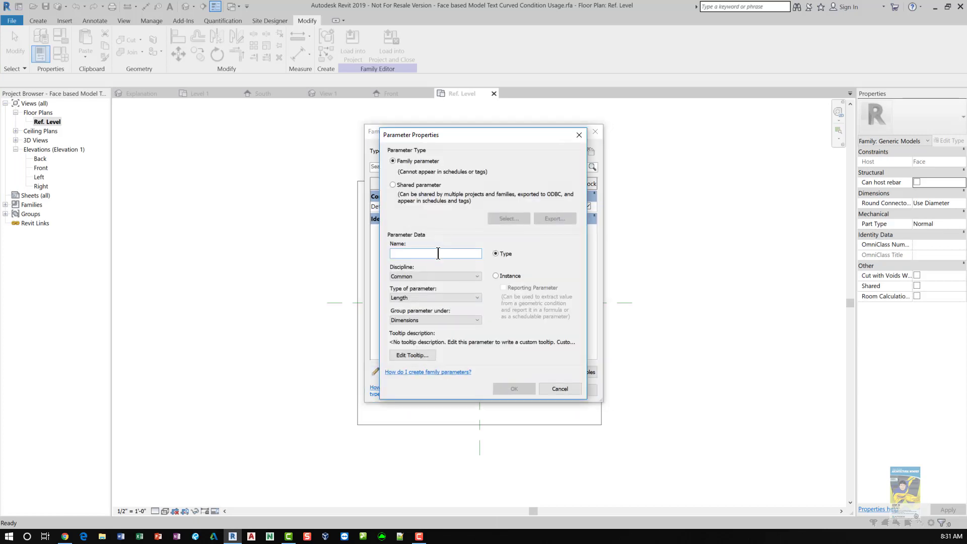
text(Text)
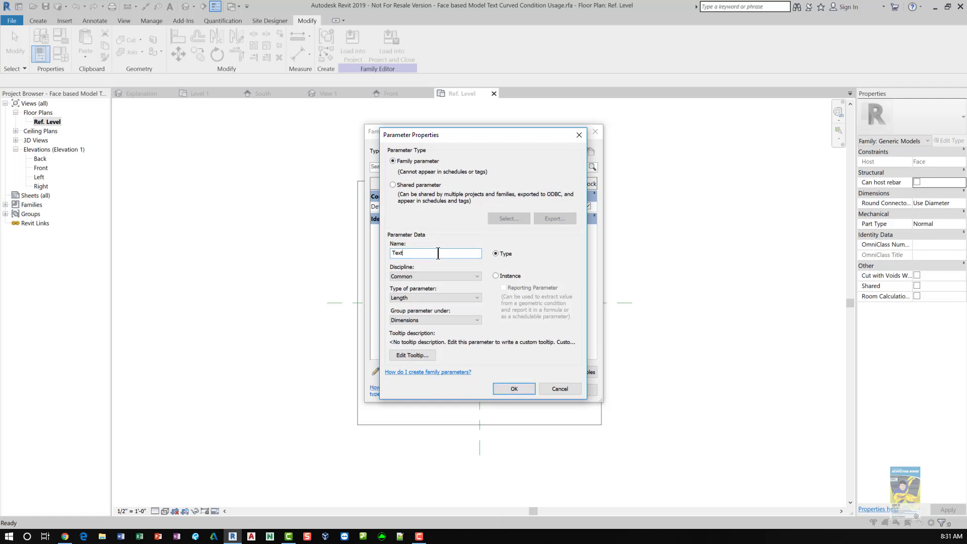
click(495, 275)
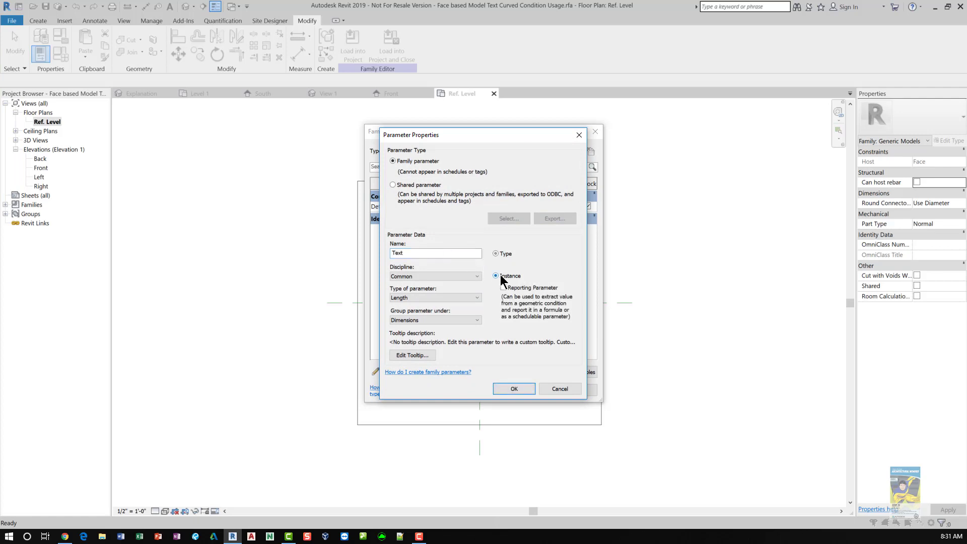
click(403, 296)
click(409, 302)
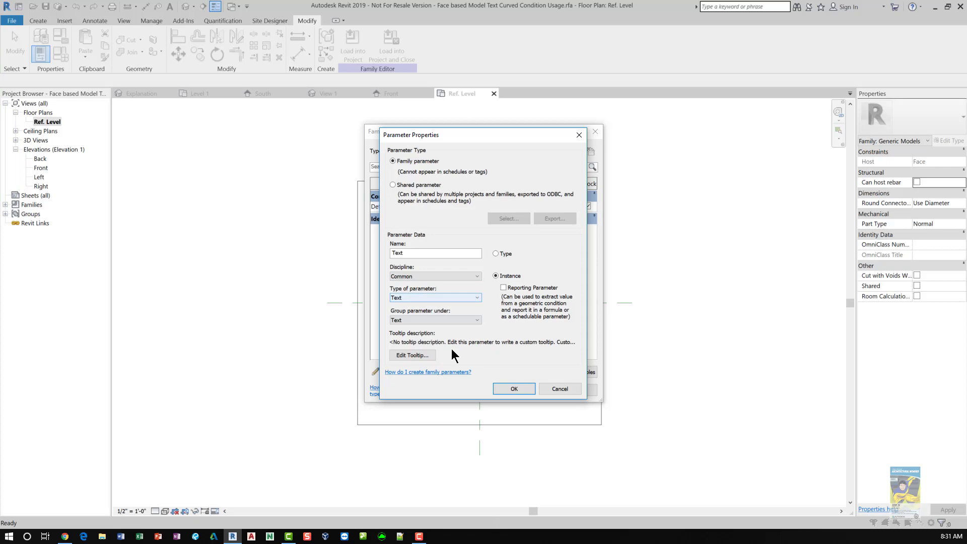
click(506, 385)
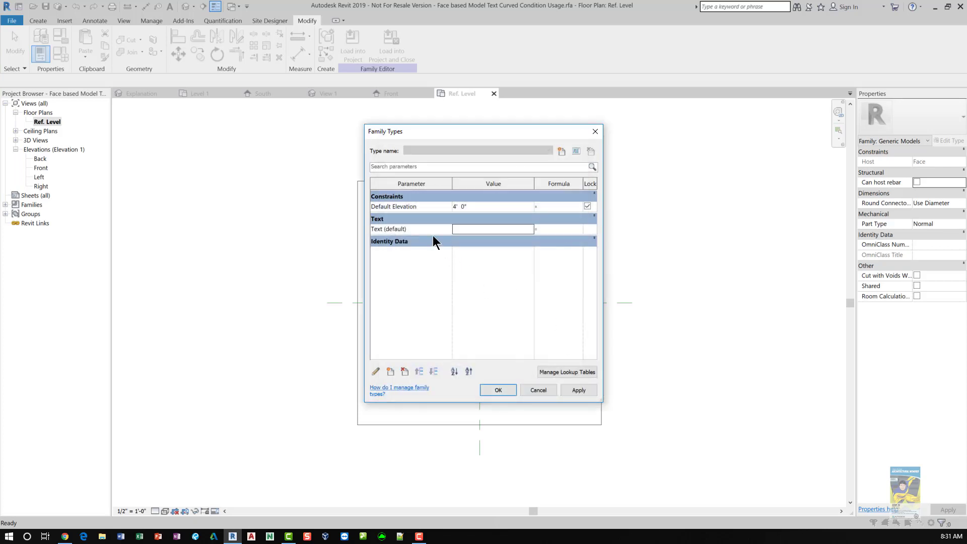
click(498, 391)
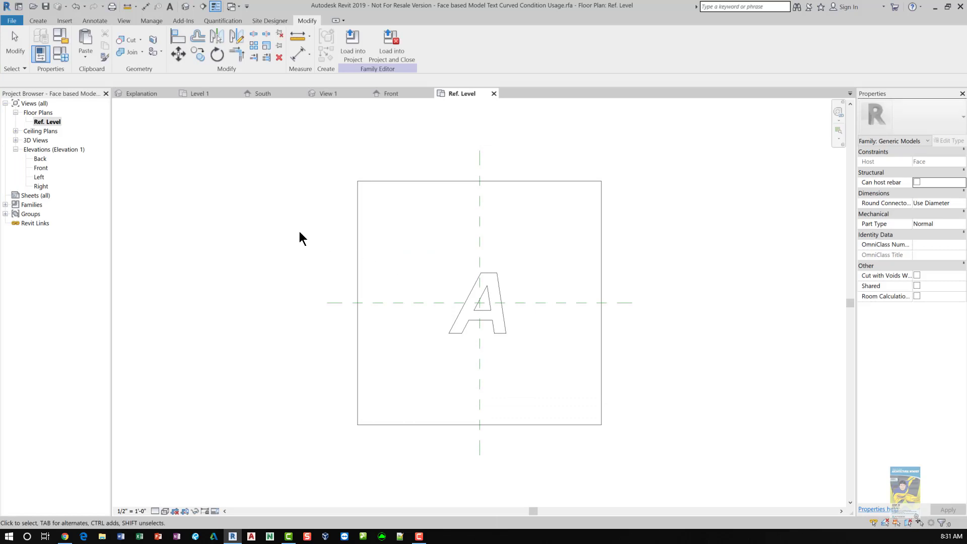
Step: Try linking the A text's Text property to the Text parameter, abandoning it after the blank-text error
click(493, 281)
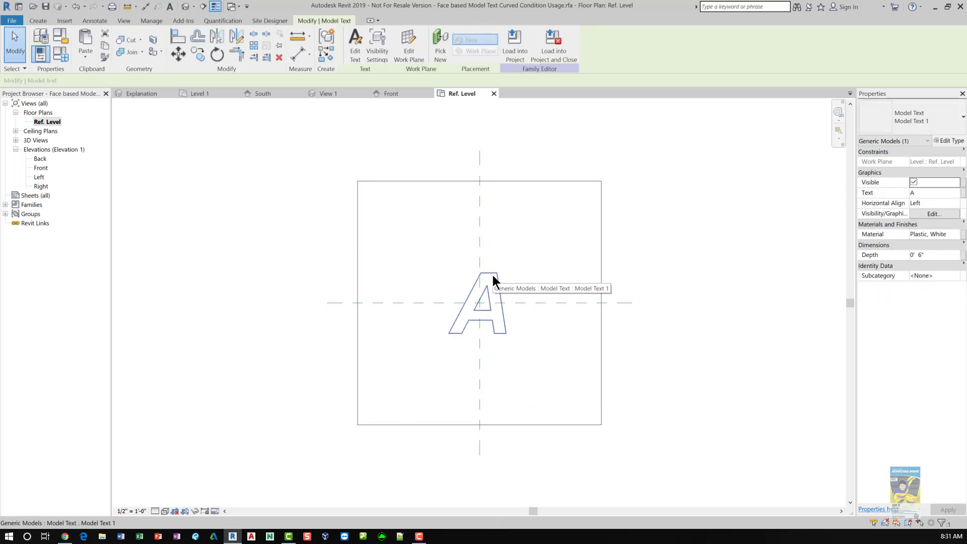
click(962, 196)
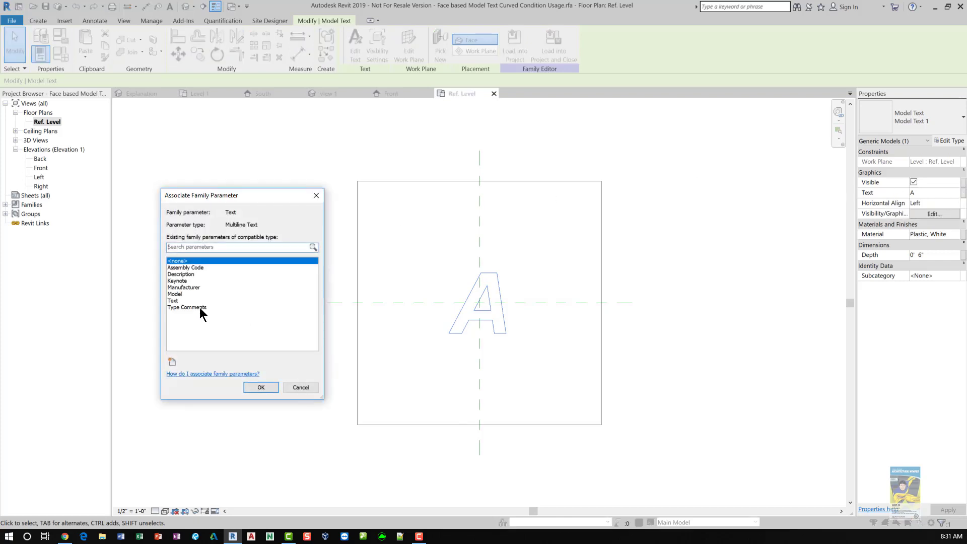
click(177, 300)
click(257, 387)
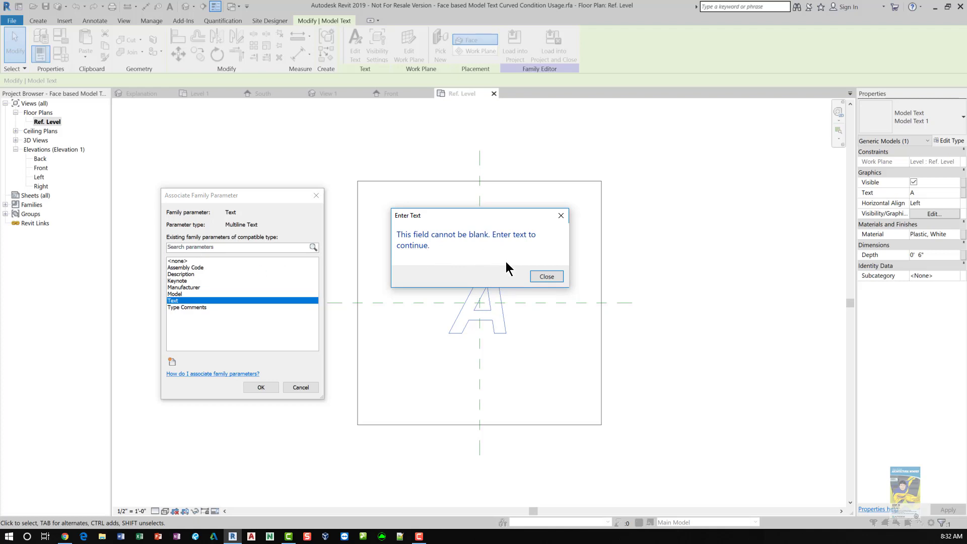
click(548, 276)
click(273, 228)
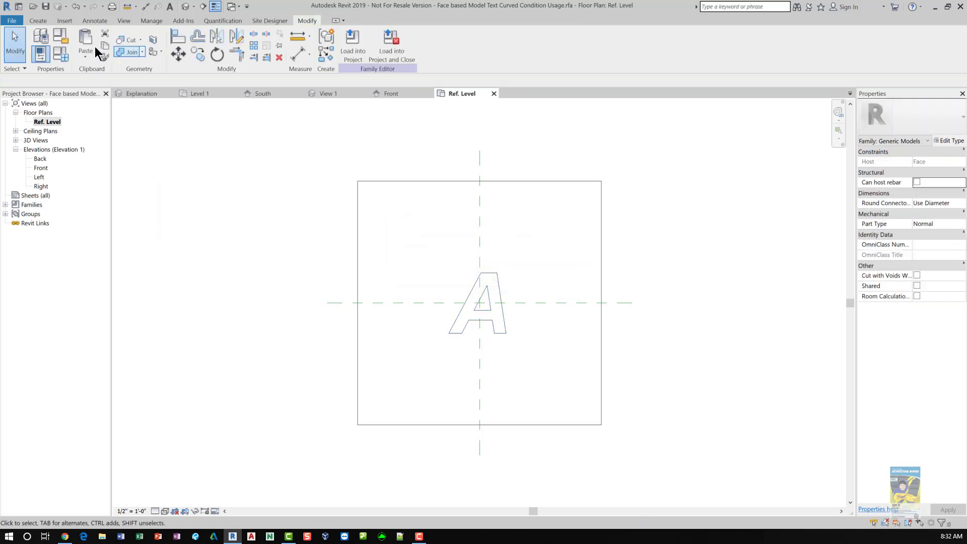
Step: Delete the Text parameter again in Family Types and reselect the A model text
click(61, 56)
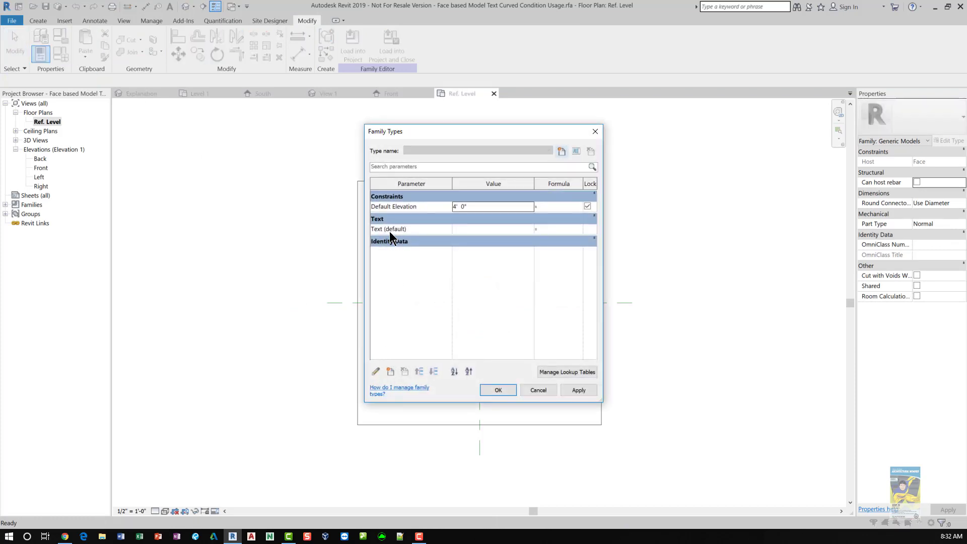
click(389, 229)
click(404, 371)
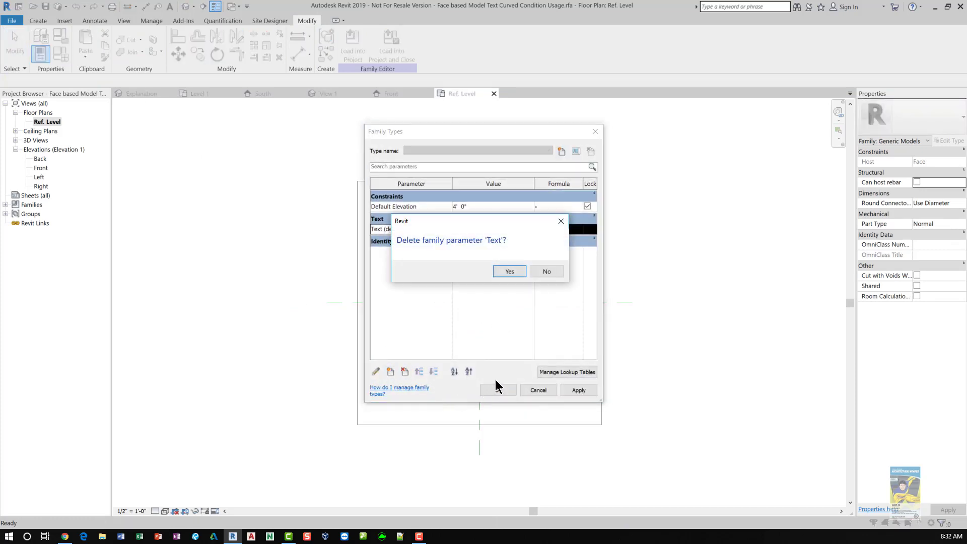
click(518, 274)
click(499, 388)
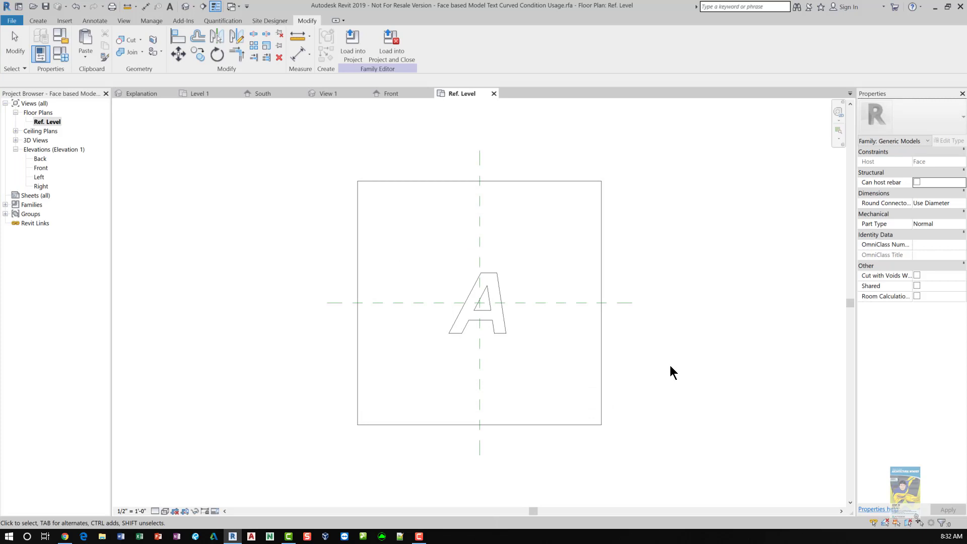
click(496, 284)
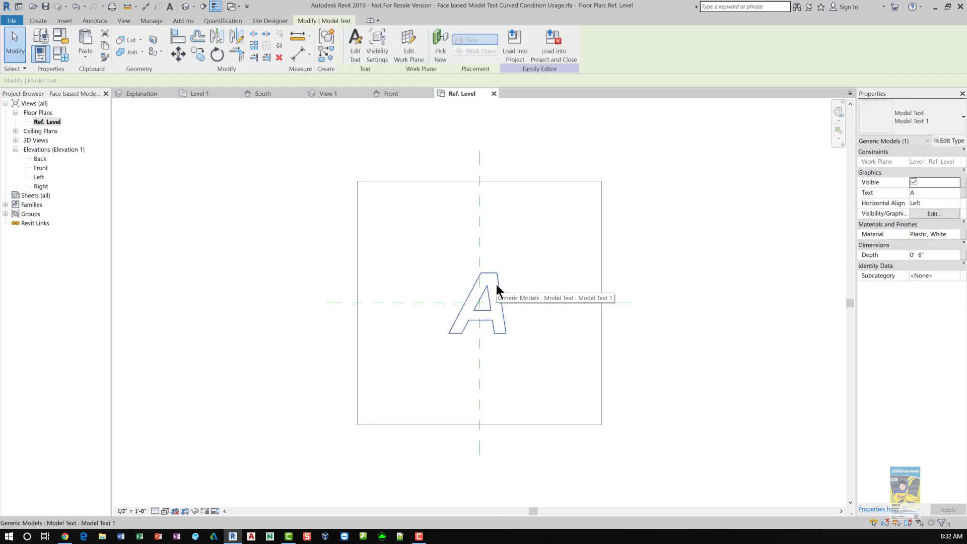
Step: Link the A text's Text property to a newly created 'Text' instance parameter
click(962, 193)
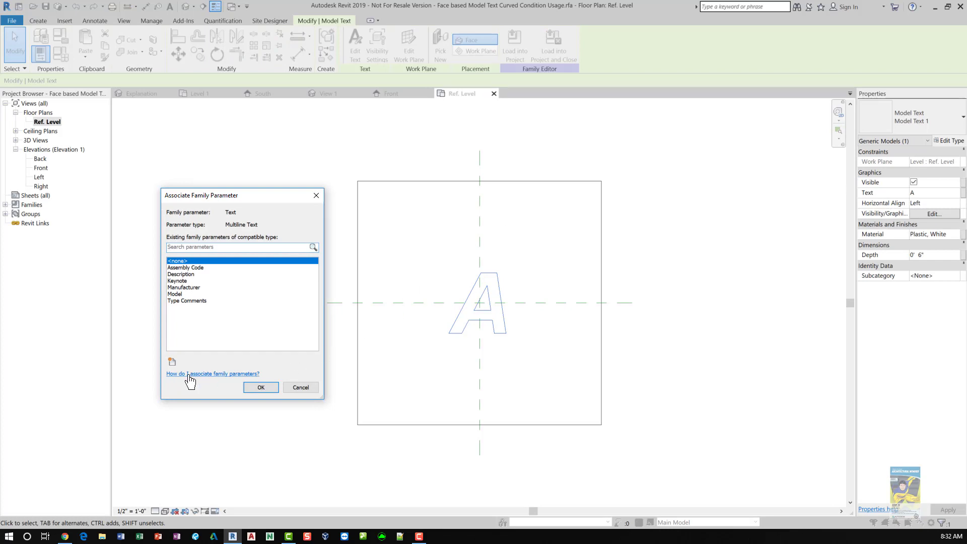
click(171, 362)
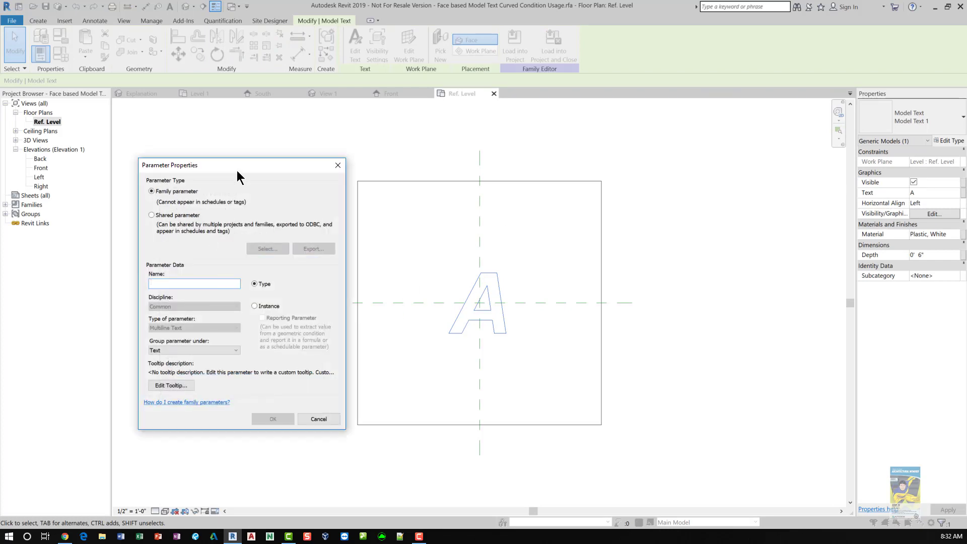
drag(236, 170, 690, 165)
click(661, 283)
text(Text)
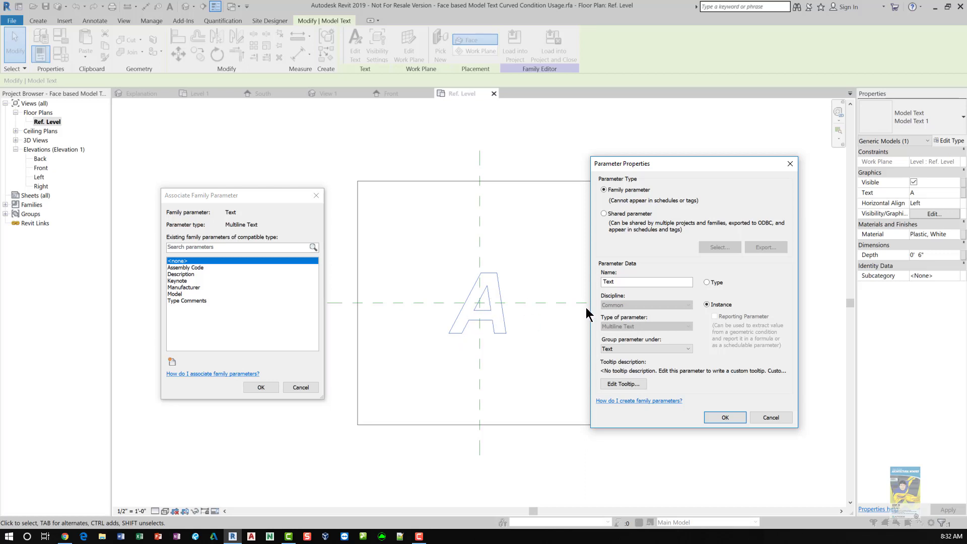
click(724, 418)
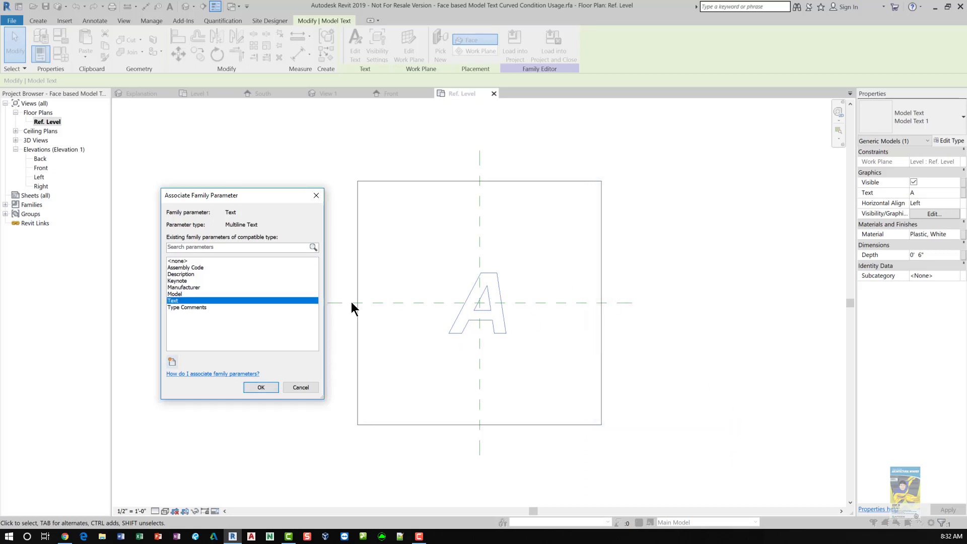
click(261, 387)
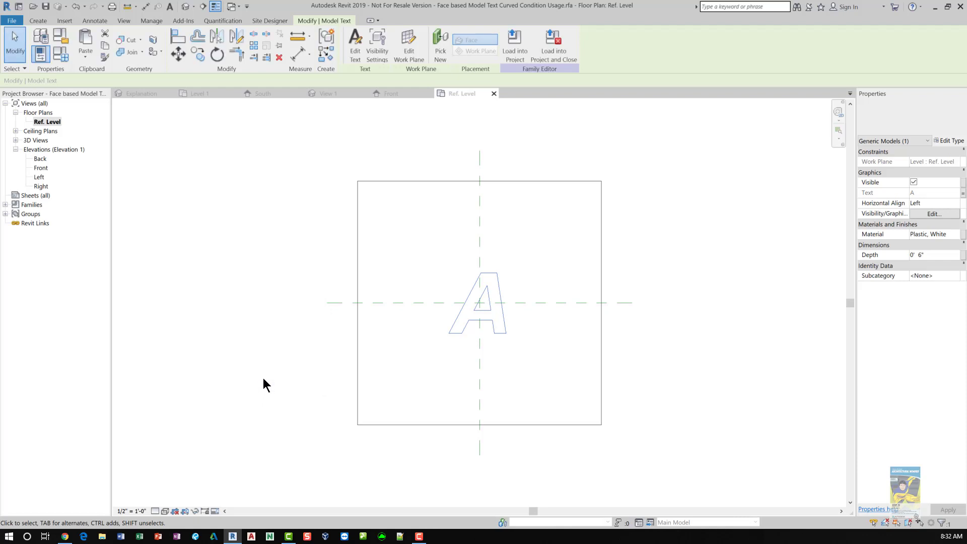
Step: Reselect the model text and open its Model Text 1 type properties
click(241, 207)
click(488, 282)
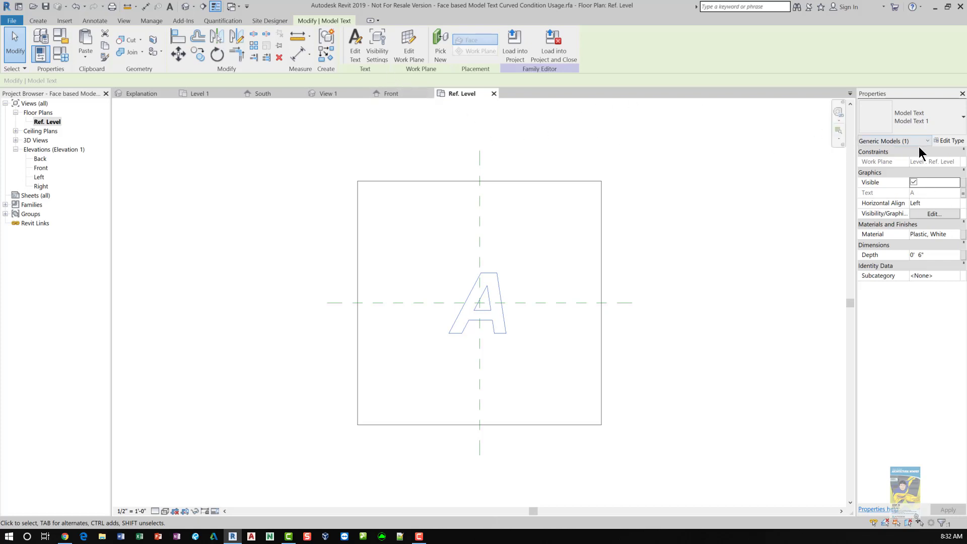
click(953, 142)
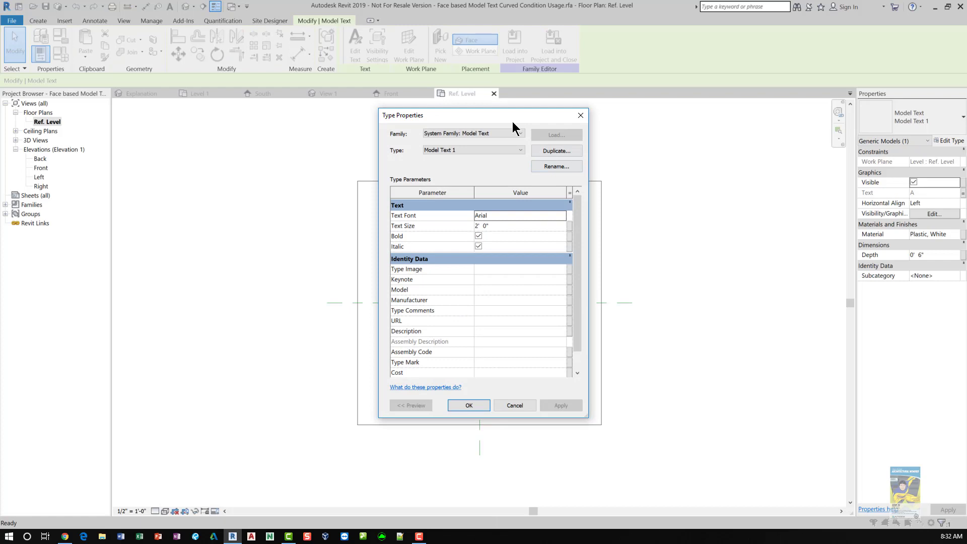
Step: Try Bodoni MT Poster Compressed as the model text font and apply it to the letter A
drag(511, 122, 703, 146)
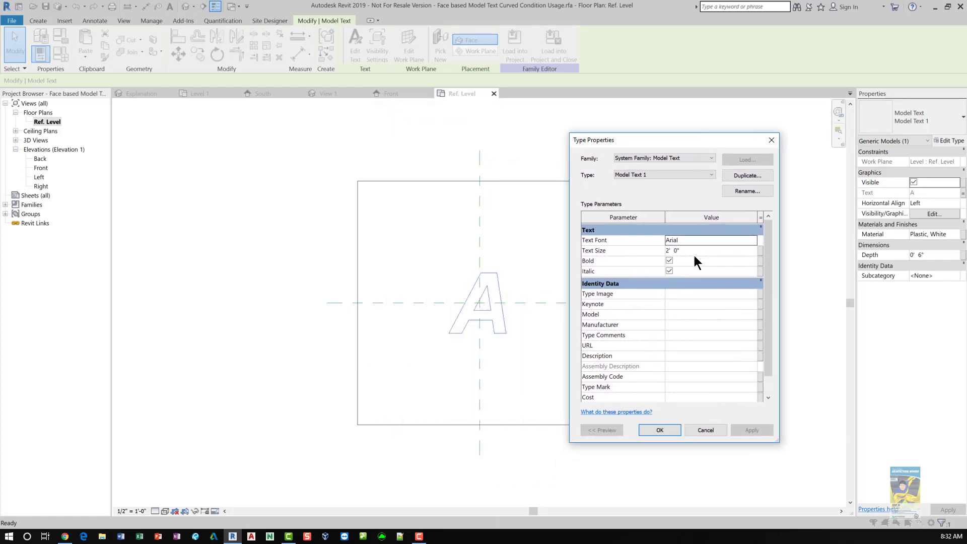
click(751, 242)
scroll(762, 280, down, 2)
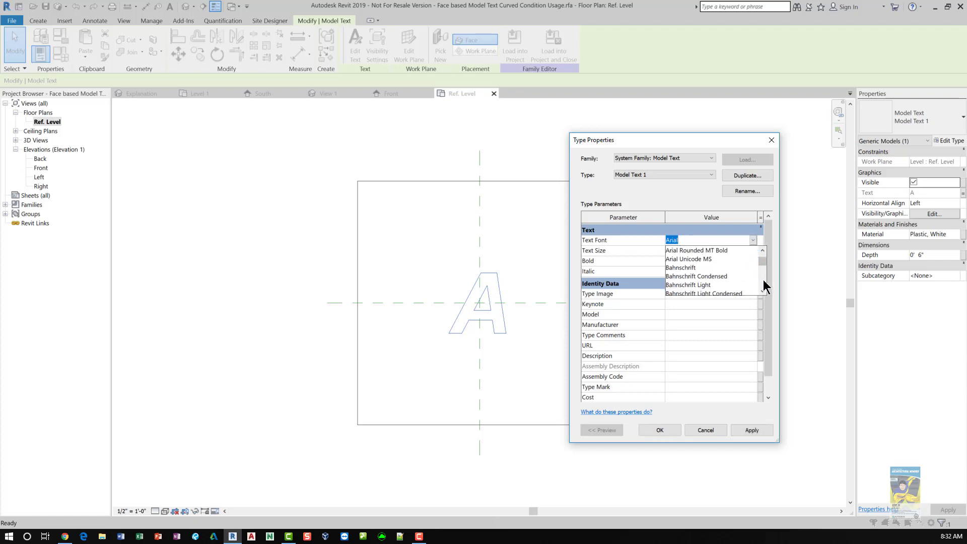
scroll(760, 279, down, 3)
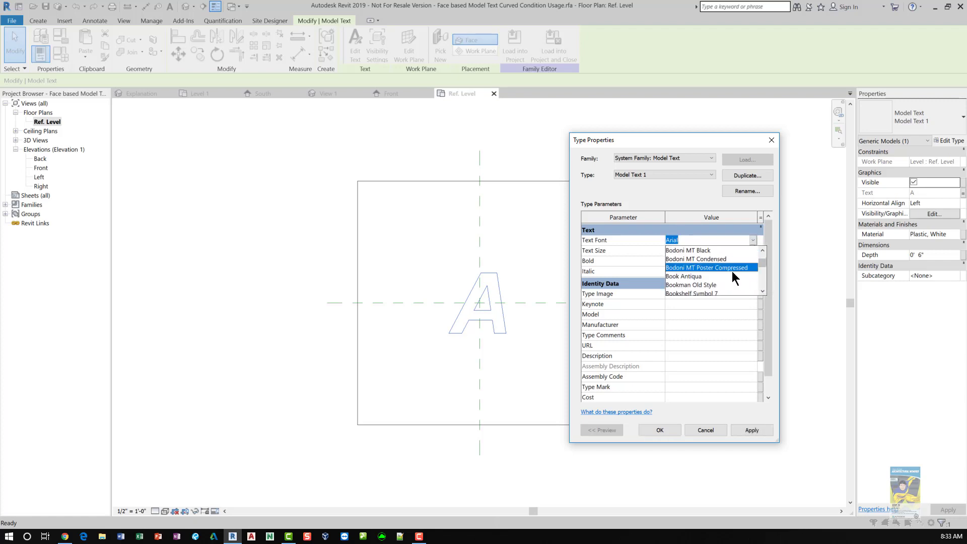
click(732, 269)
click(749, 430)
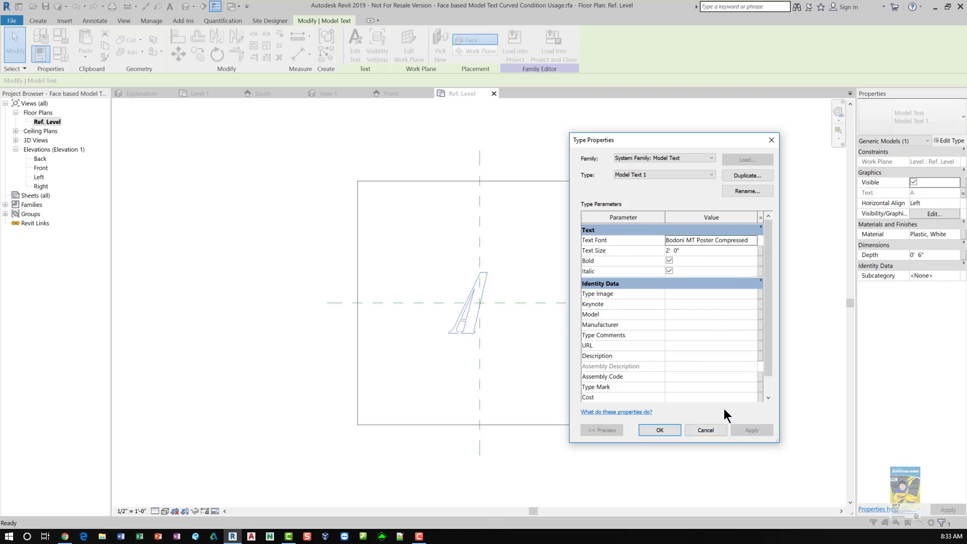
Step: Switch the font to Century Schoolbook, apply it, and confirm the type property changes
click(754, 239)
scroll(761, 273, down, 5)
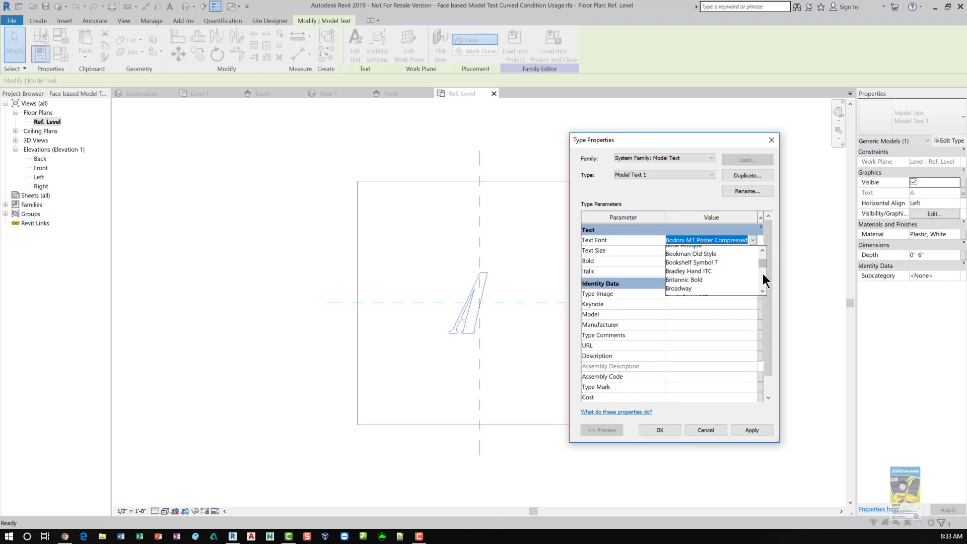
click(737, 276)
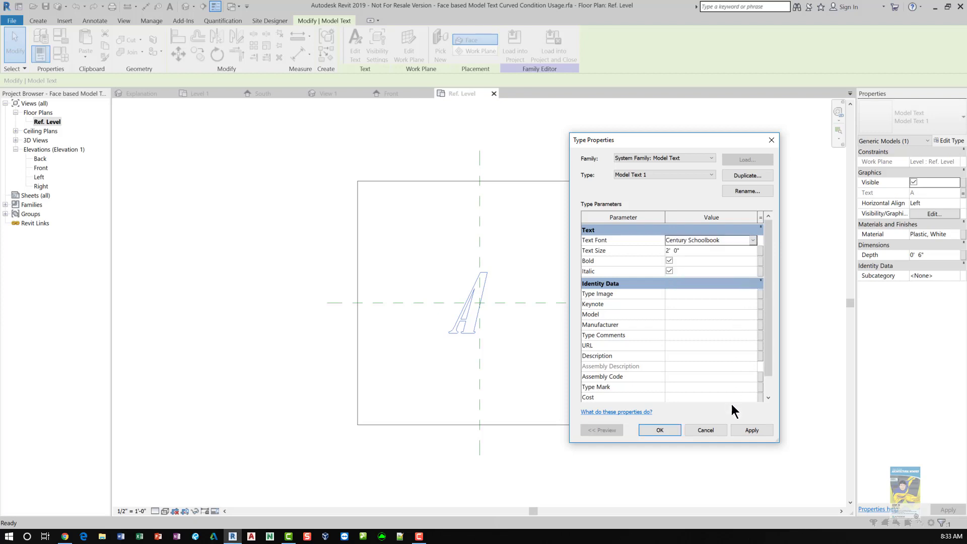
click(741, 430)
click(665, 433)
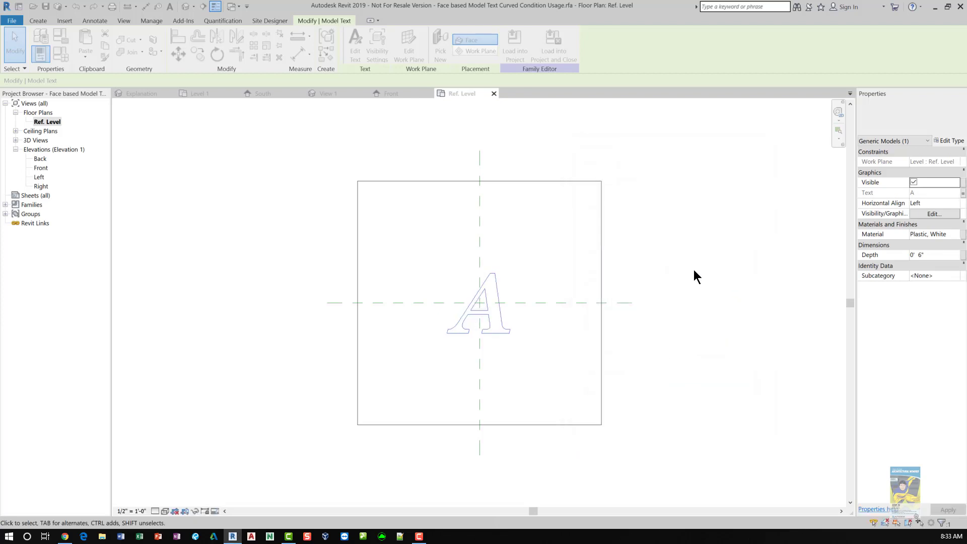
click(663, 258)
Step: Align the Century Schoolbook letter A to the horizontal and vertical center reference planes
key(l)
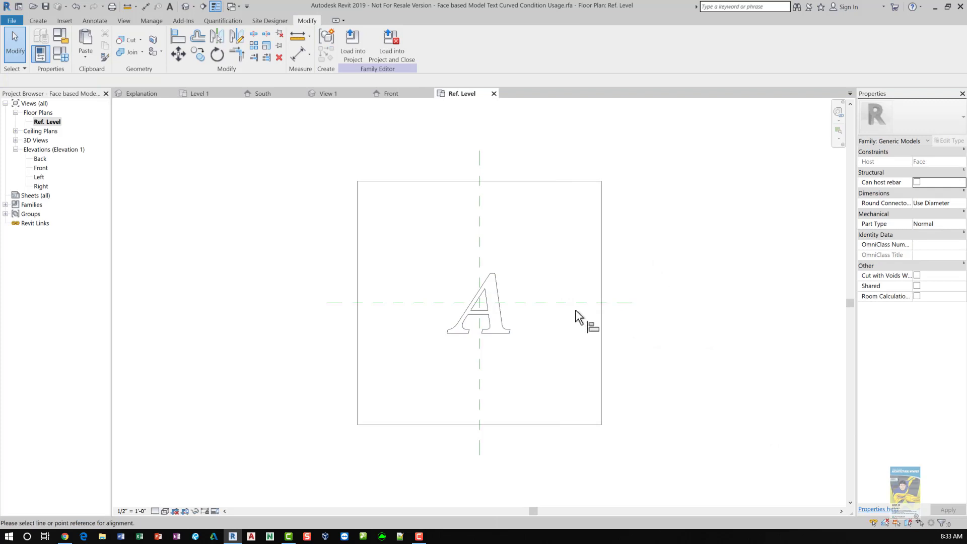
click(486, 312)
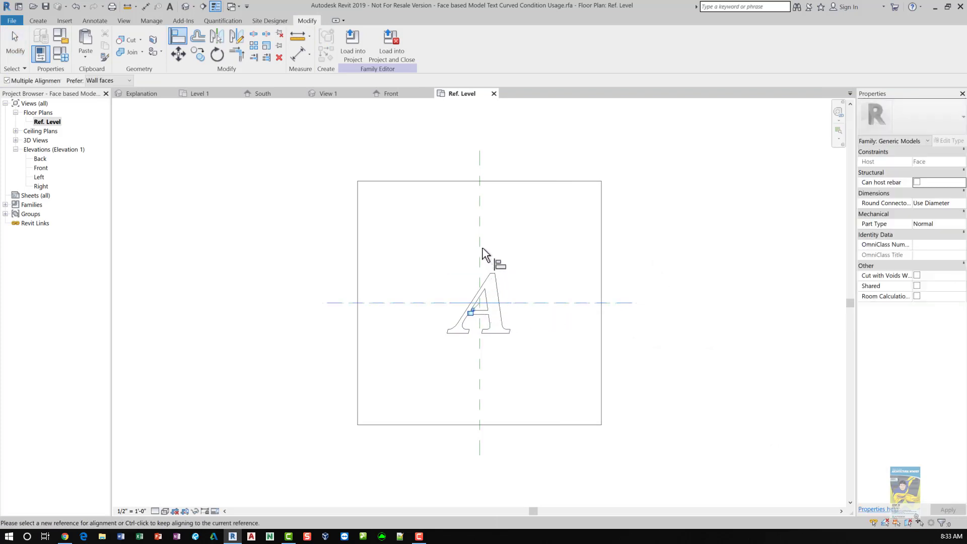
click(481, 158)
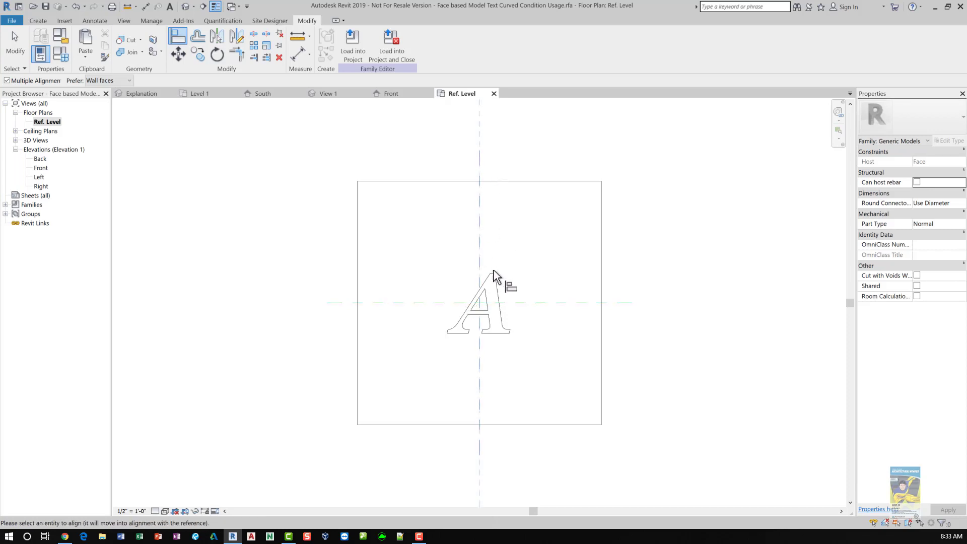
click(492, 305)
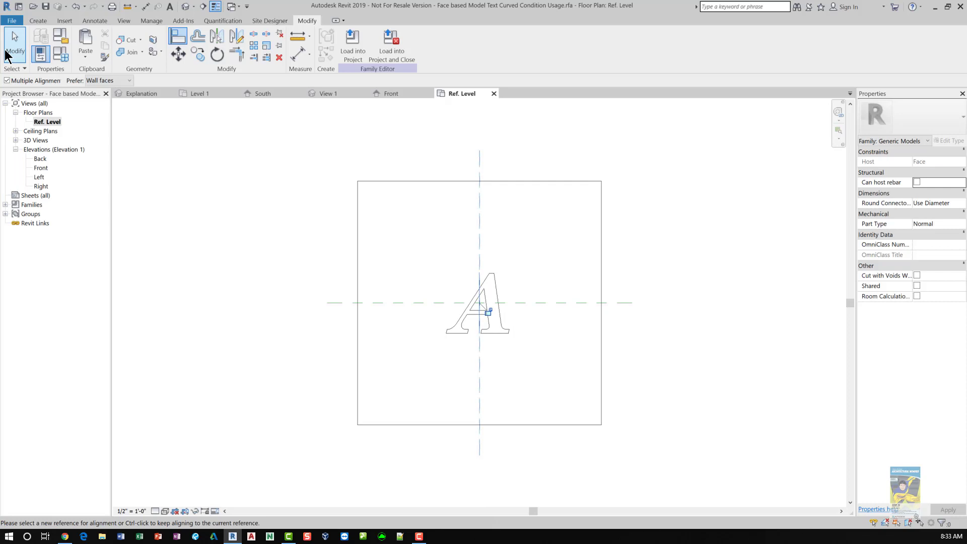
click(14, 48)
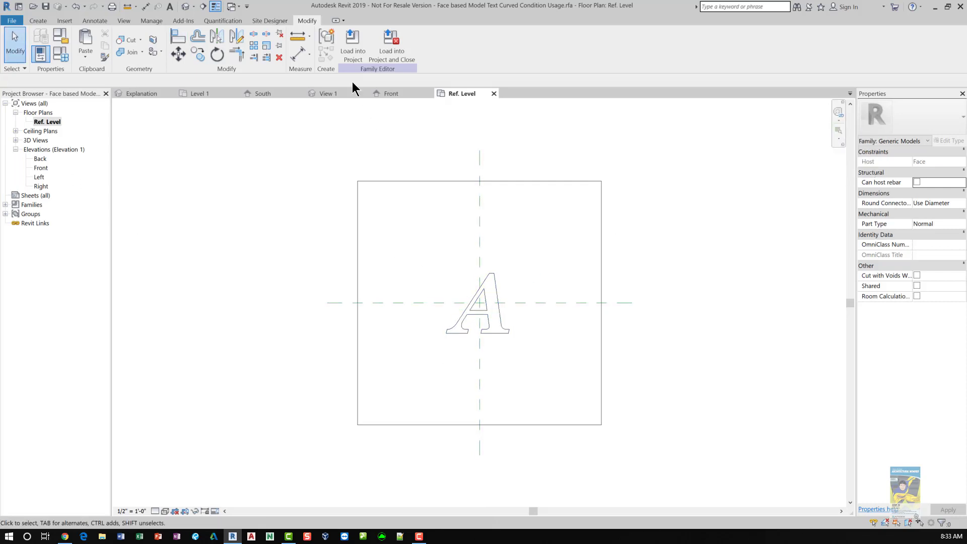
Step: Load the edited text family into the project, overwriting the existing version
click(353, 48)
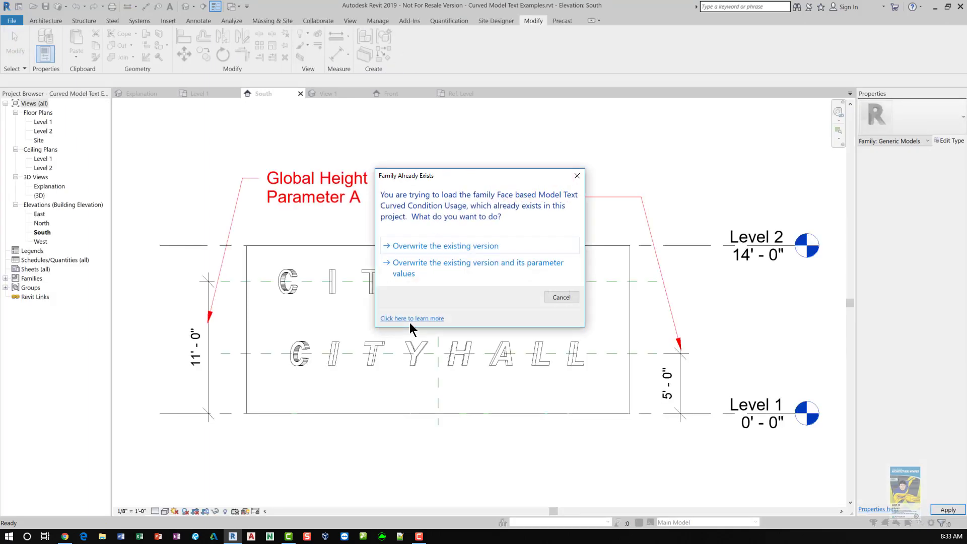
click(433, 248)
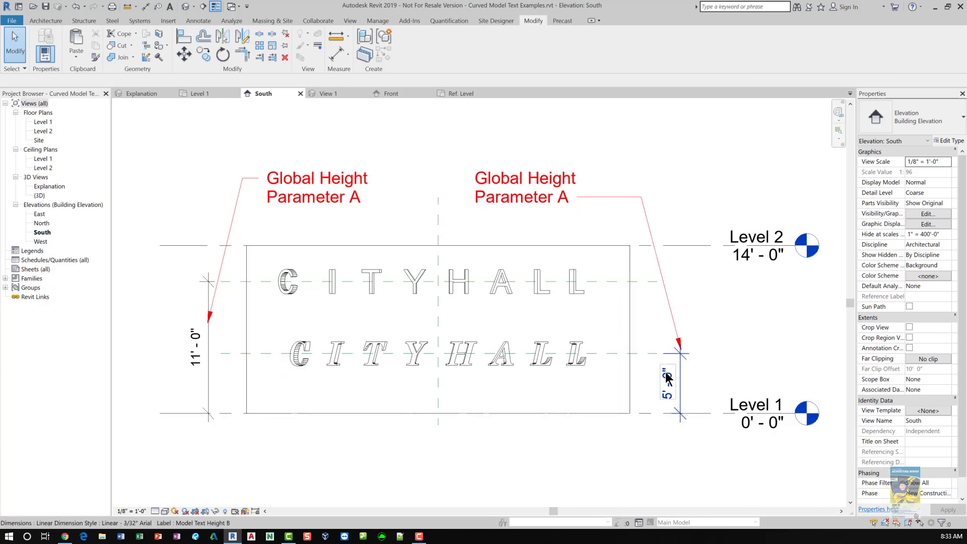
click(377, 22)
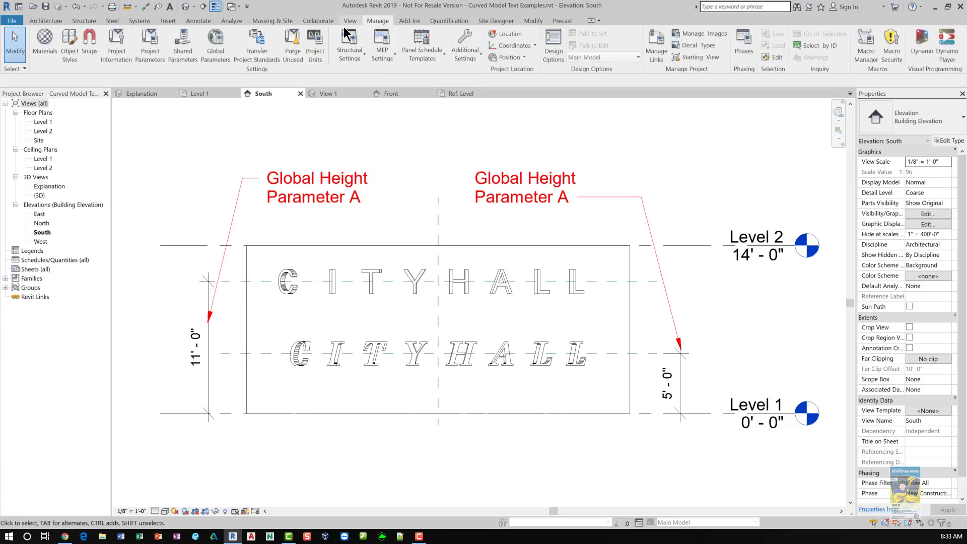
Step: Change the Model Text Height B global parameter from 5' 0" to 7' 0"
click(216, 44)
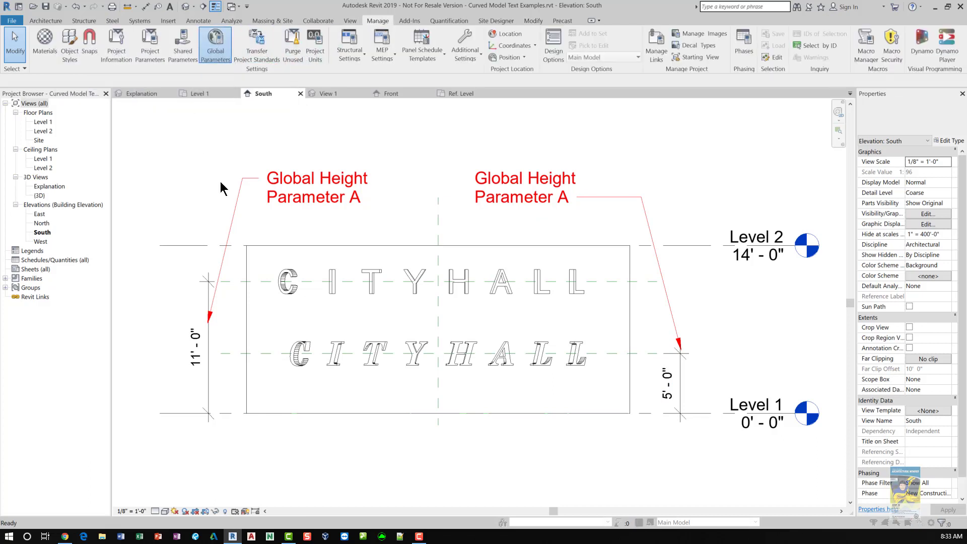
click(482, 208)
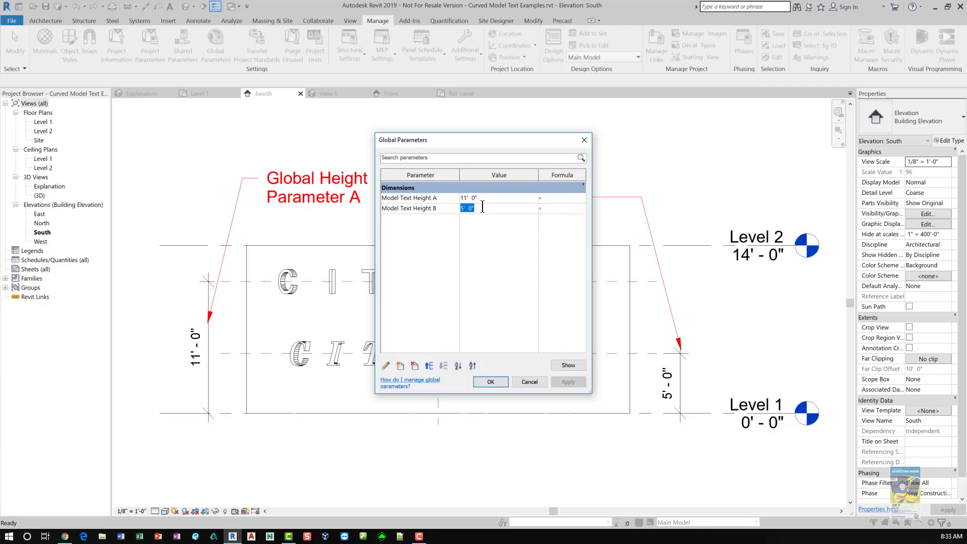
text(7)
click(490, 382)
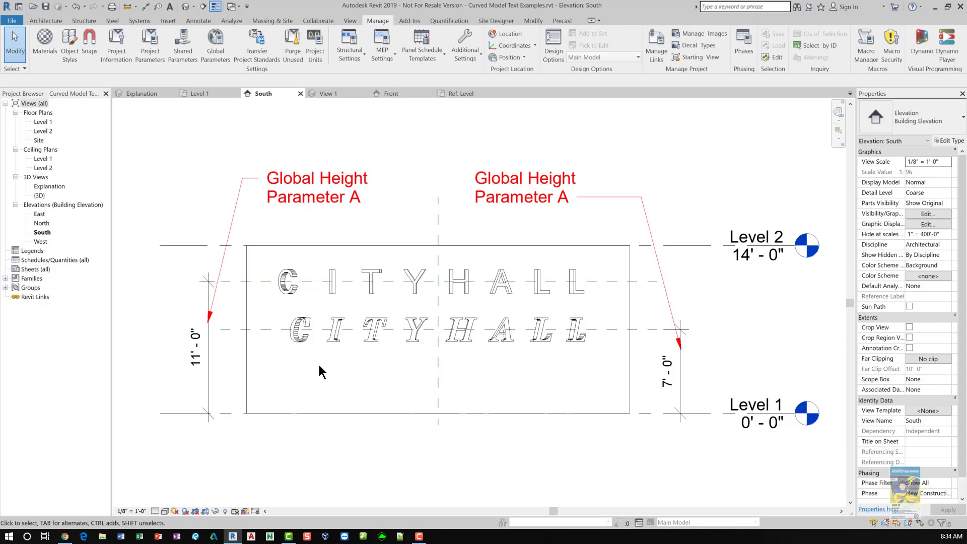
Step: On the Level 1 plan, raise the view range cut plane offset to 7' 6"
click(198, 95)
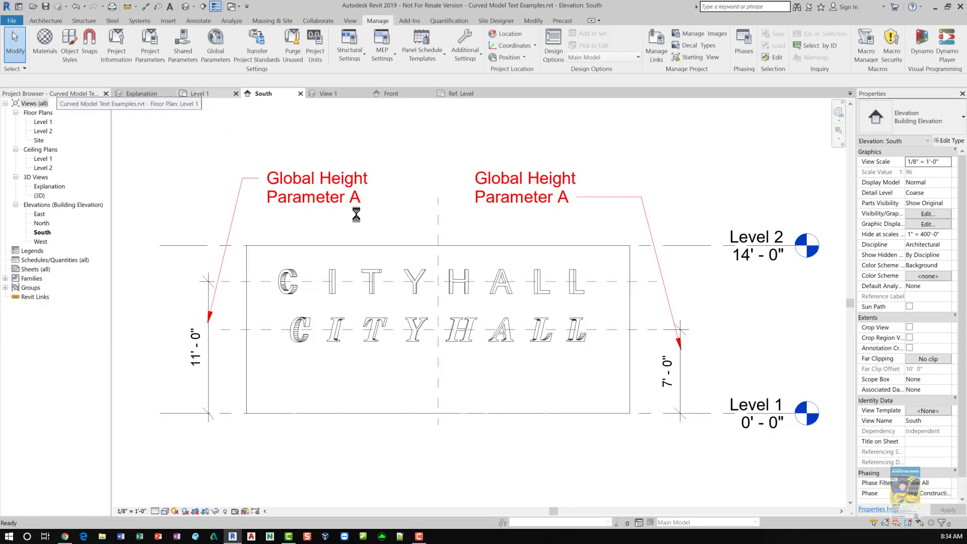
middle_drag(391, 259, 483, 310)
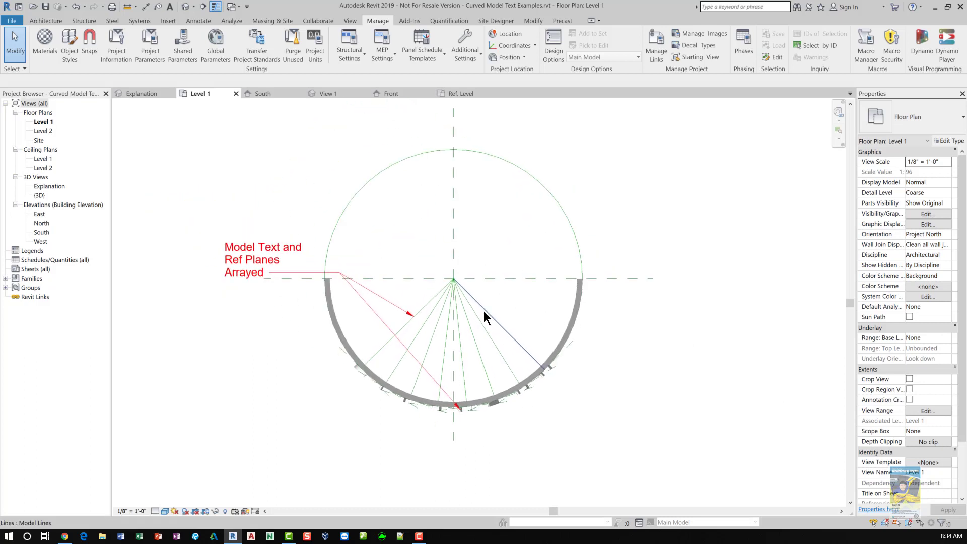
scroll(473, 292, up, 1)
click(927, 411)
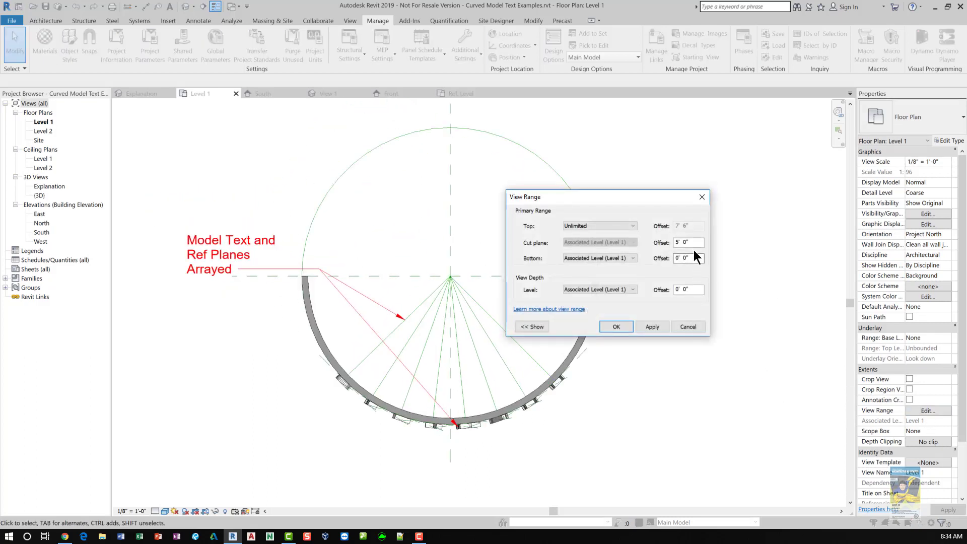
drag(699, 243, 657, 247)
text(7' )
text(6)
click(652, 327)
click(616, 327)
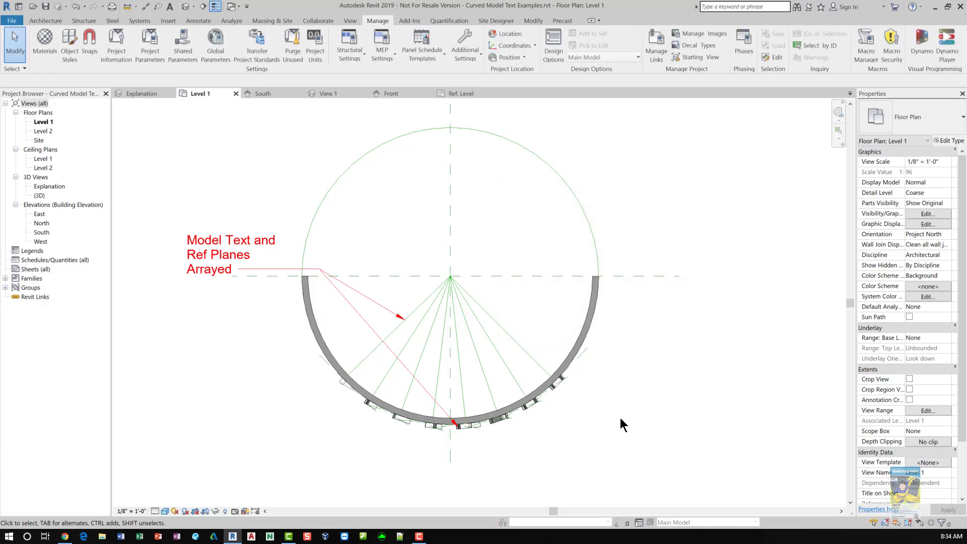
Step: Select the face-based letter C on the curved wall and start the Rotate tool
scroll(502, 427, up, 1)
scroll(502, 427, up, 1)
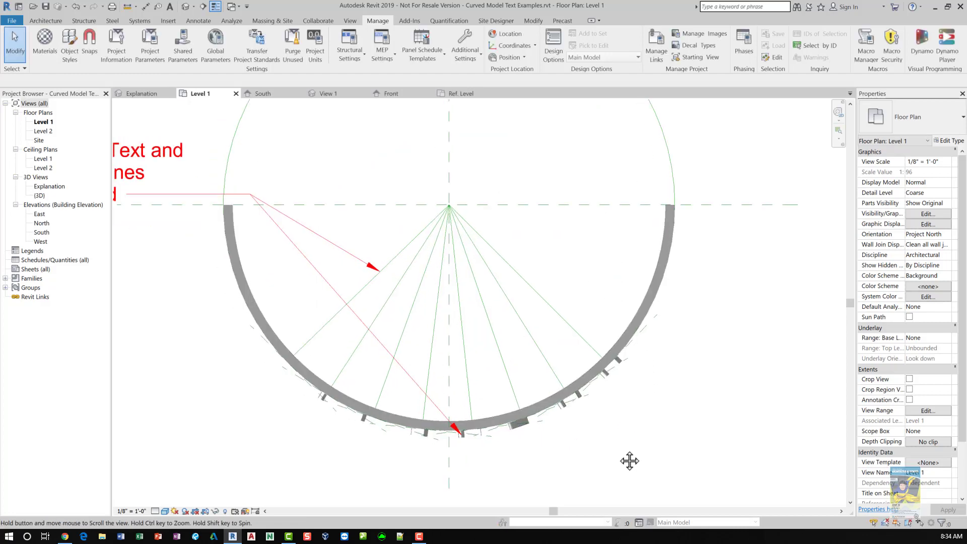
middle_drag(628, 460, 679, 433)
scroll(657, 468, down, 1)
scroll(373, 400, up, 4)
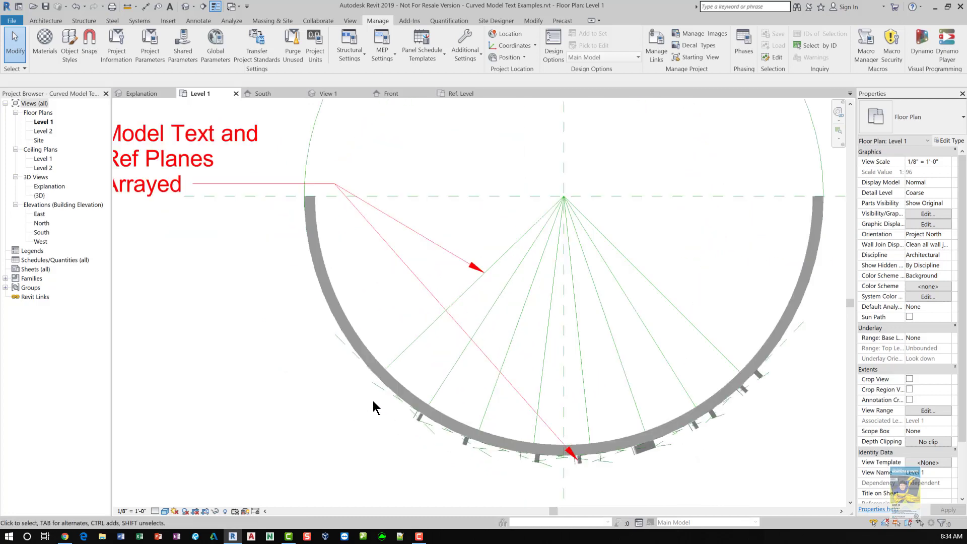
scroll(373, 393, up, 3)
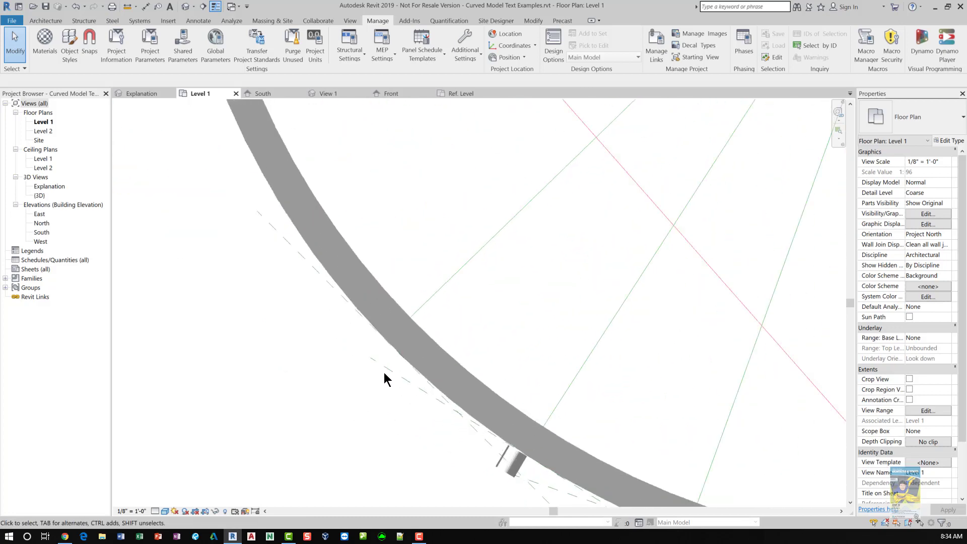
click(386, 365)
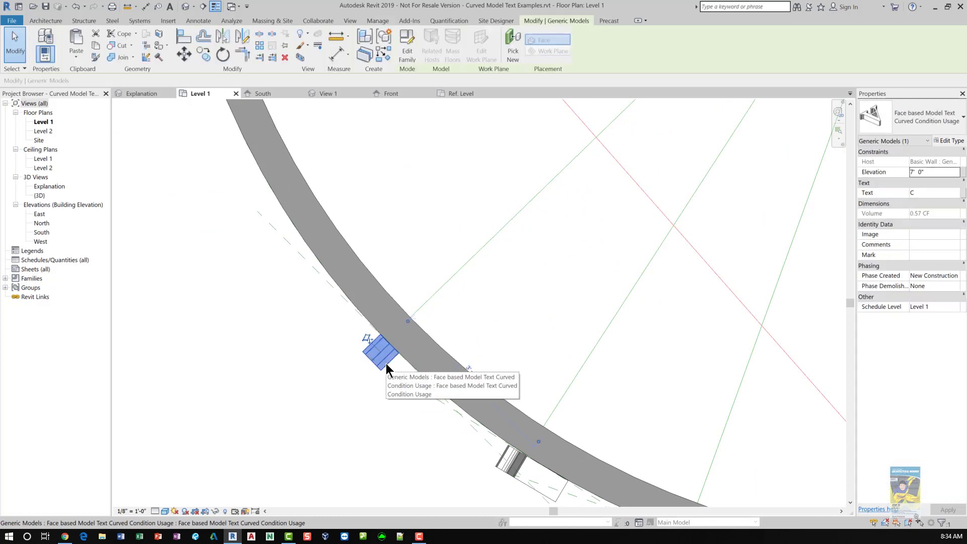
scroll(385, 363, down, 1)
middle_drag(386, 364, 227, 513)
scroll(368, 371, down, 2)
scroll(450, 330, down, 1)
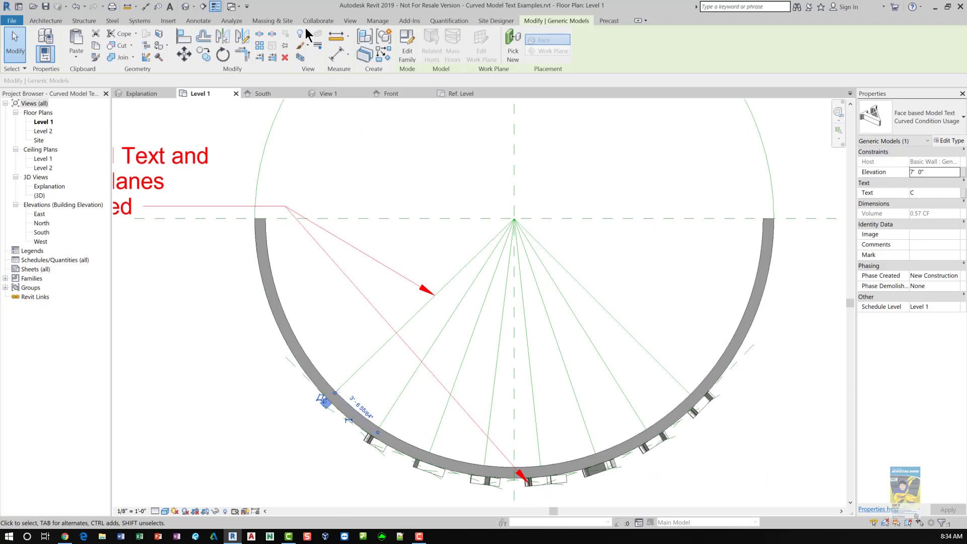
click(224, 56)
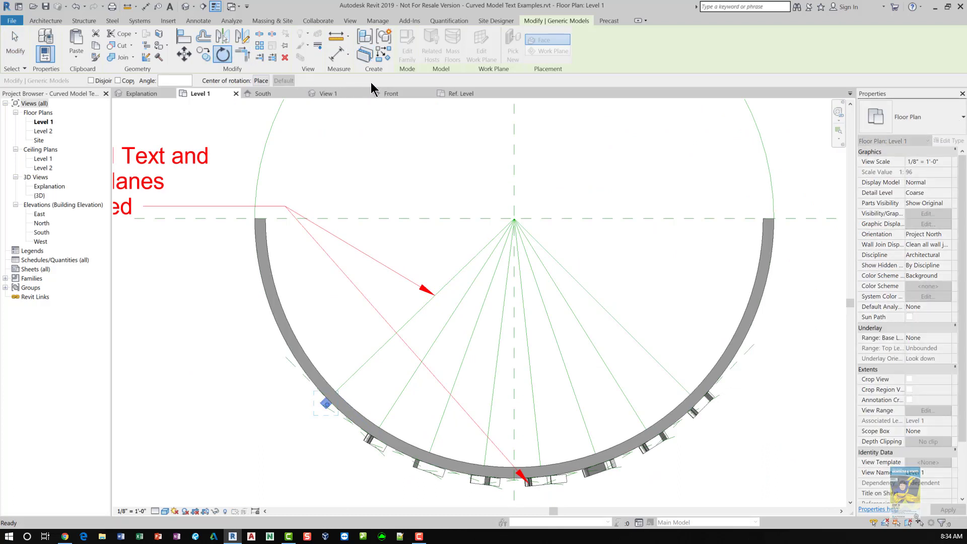
Step: Try rotating the letter C about the arc's centre, then cancel the failed rotation
click(261, 80)
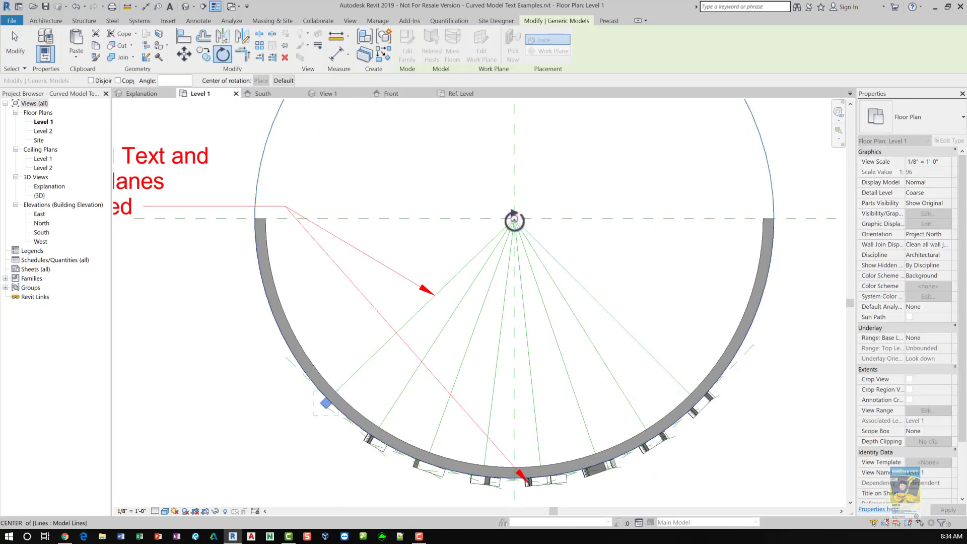
click(514, 219)
scroll(334, 409, up, 4)
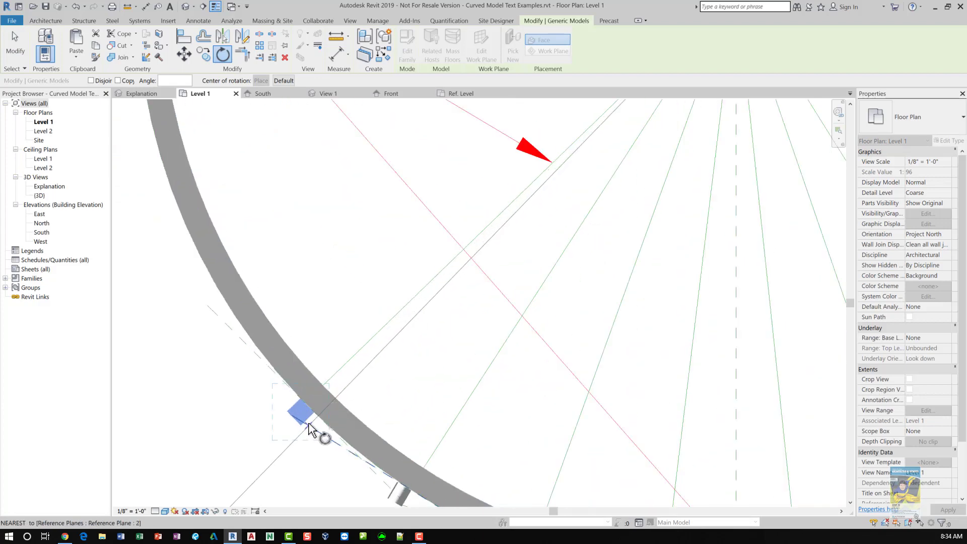
scroll(308, 421, up, 5)
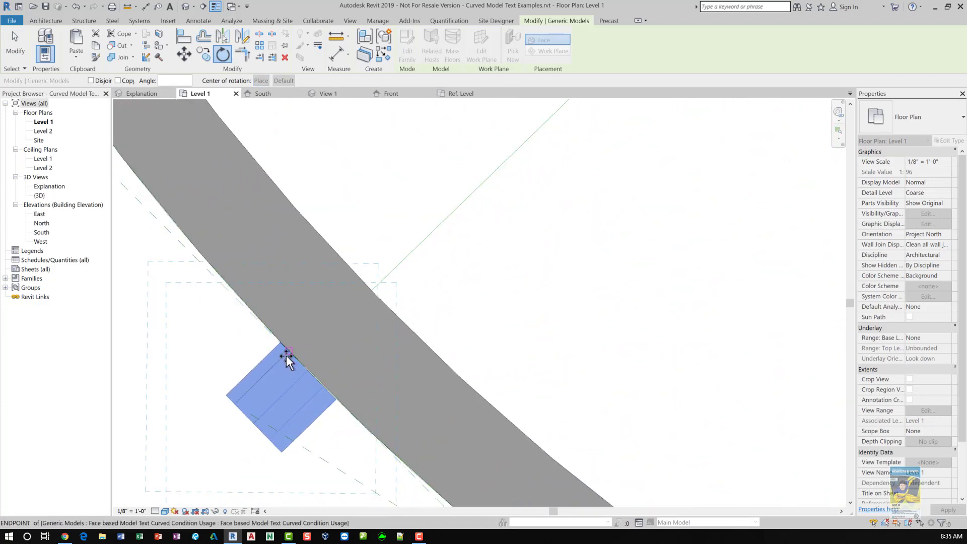
click(295, 358)
click(296, 358)
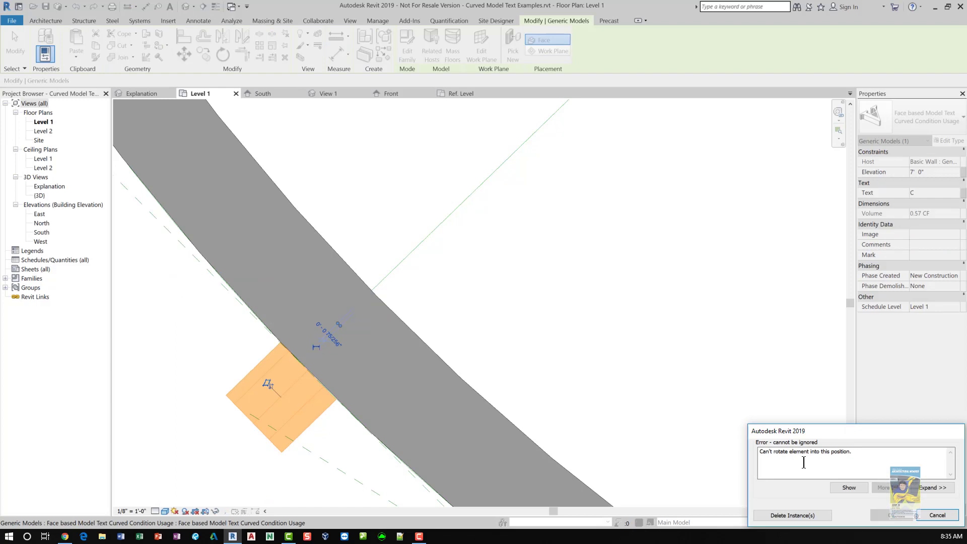
click(924, 517)
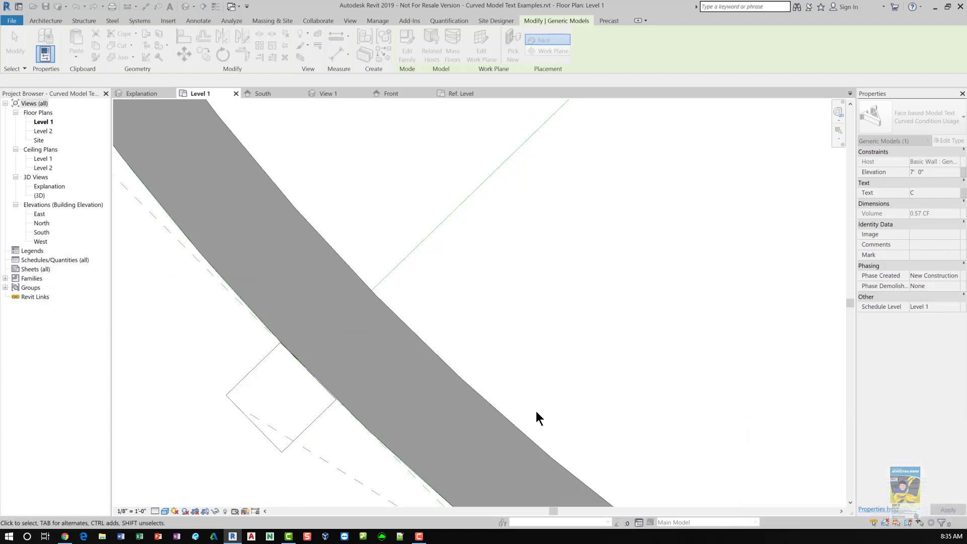
Step: Reselect the letter C and nudge it along the wall face with the arrow keys
click(301, 442)
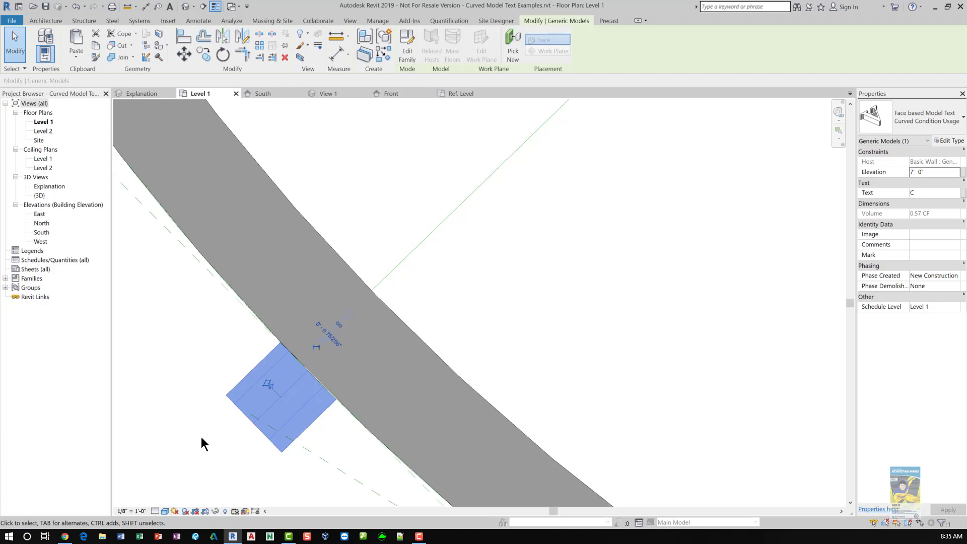
key(Up)
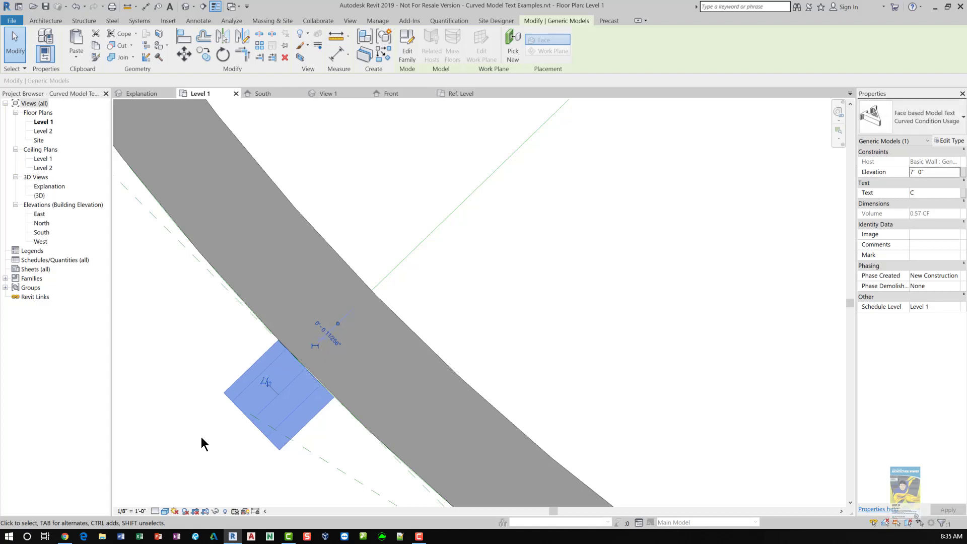
key(Up)
key(Up)
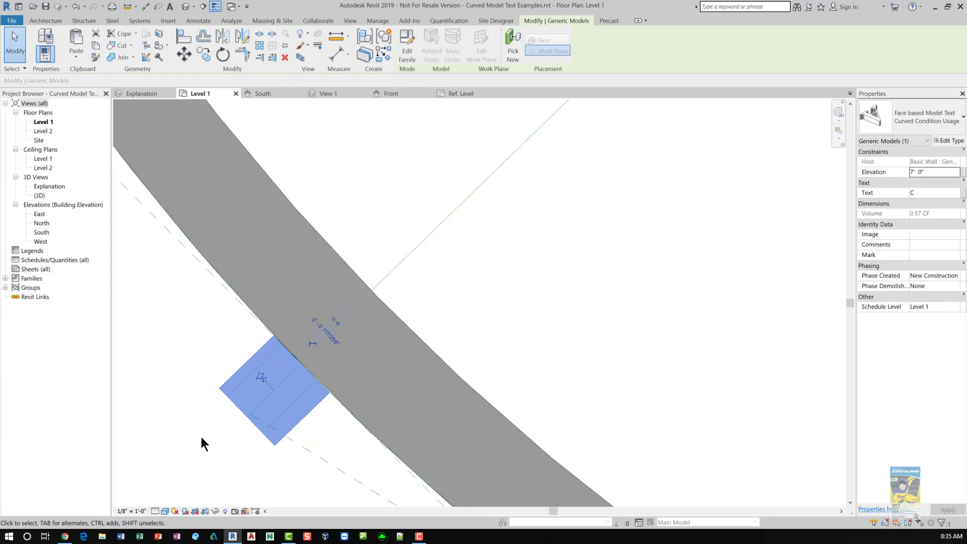
key(Down)
scroll(202, 428, down, 3)
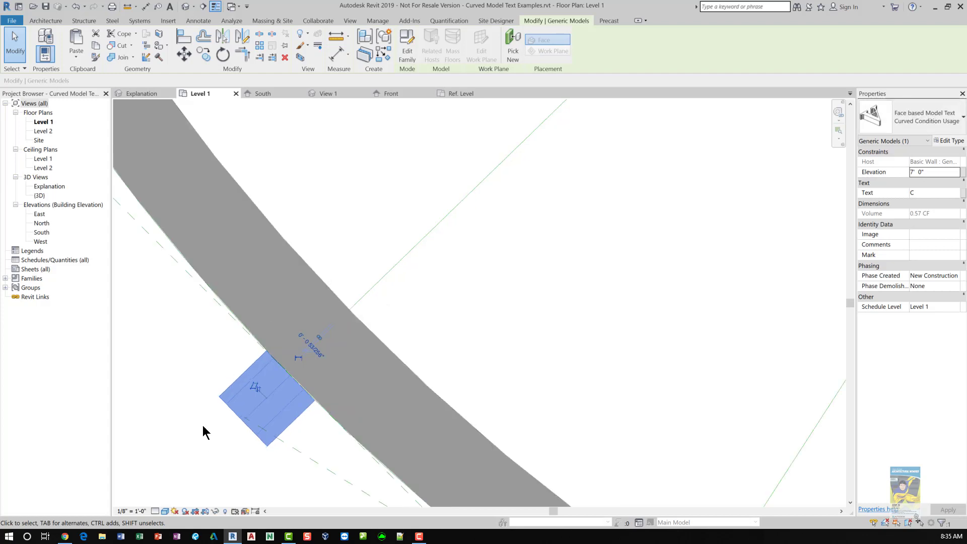
scroll(423, 302, down, 3)
scroll(418, 261, down, 2)
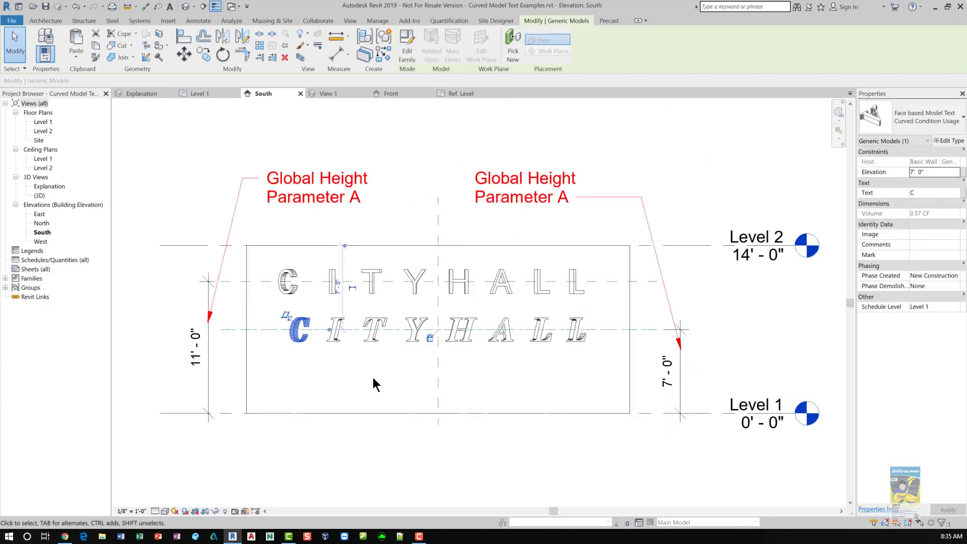
Step: Draw a vertical reference plane (RP) through the letter I of both CITYHALL rows
click(303, 448)
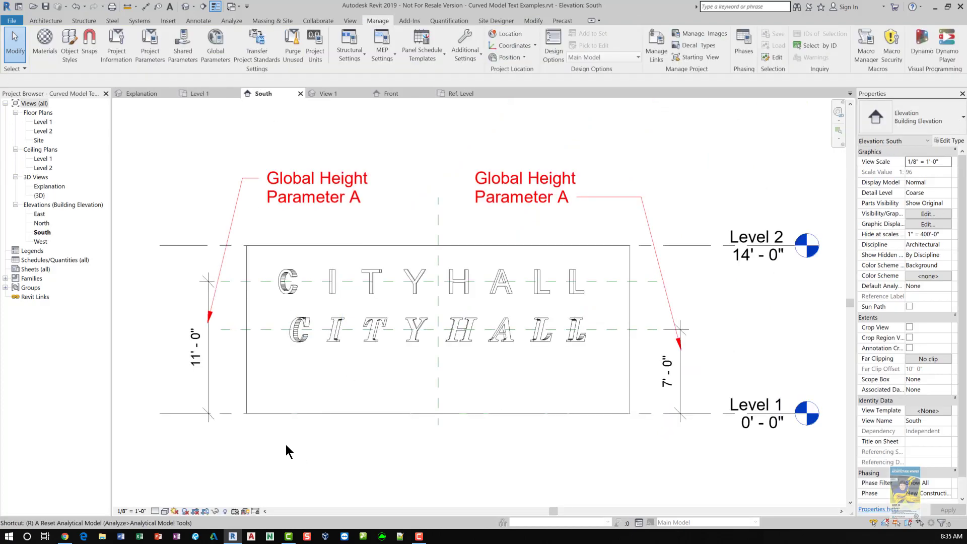
key(r)
key(p)
click(336, 449)
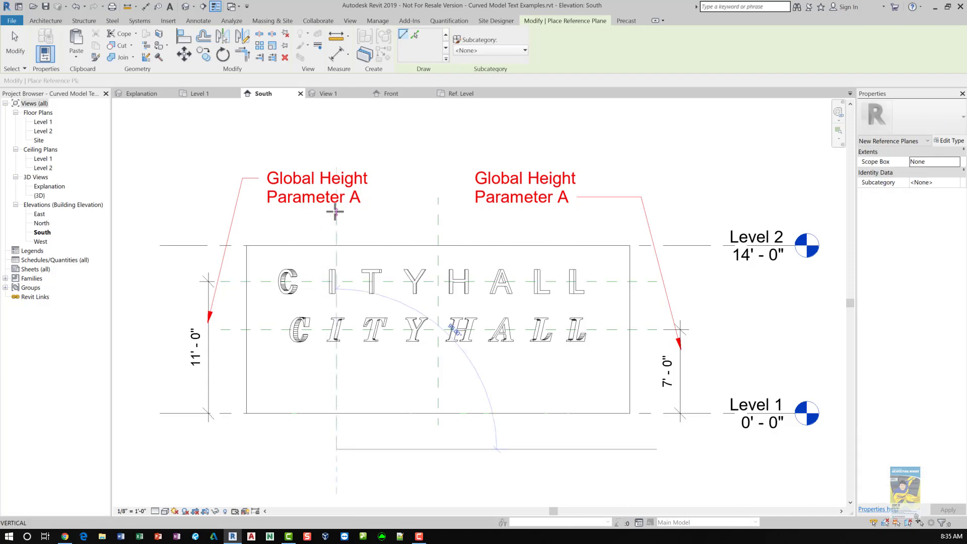
click(336, 212)
key(Escape)
key(Escape)
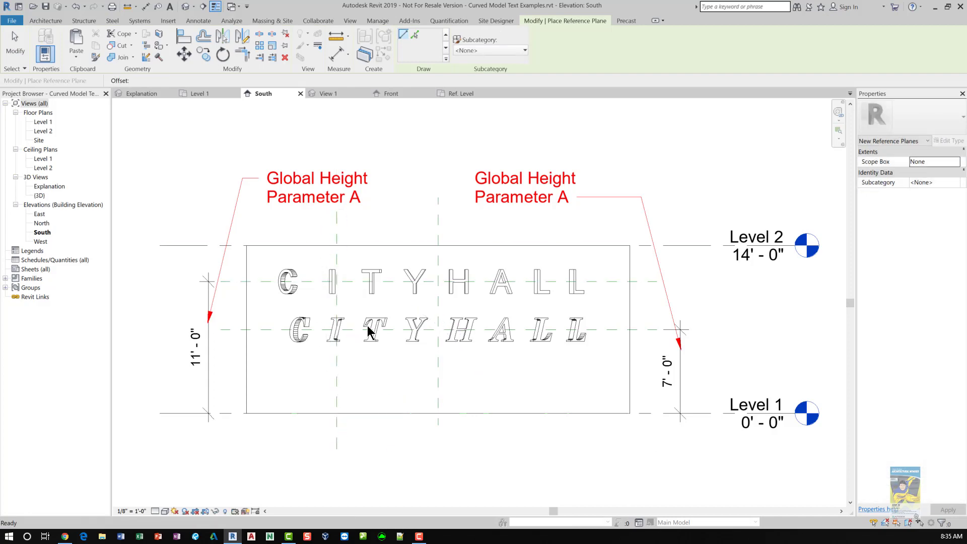
scroll(330, 337, up, 2)
scroll(330, 338, up, 3)
Step: Try aligning the italic I to the new reference plane, then dismiss the rotate error
key(a)
key(l)
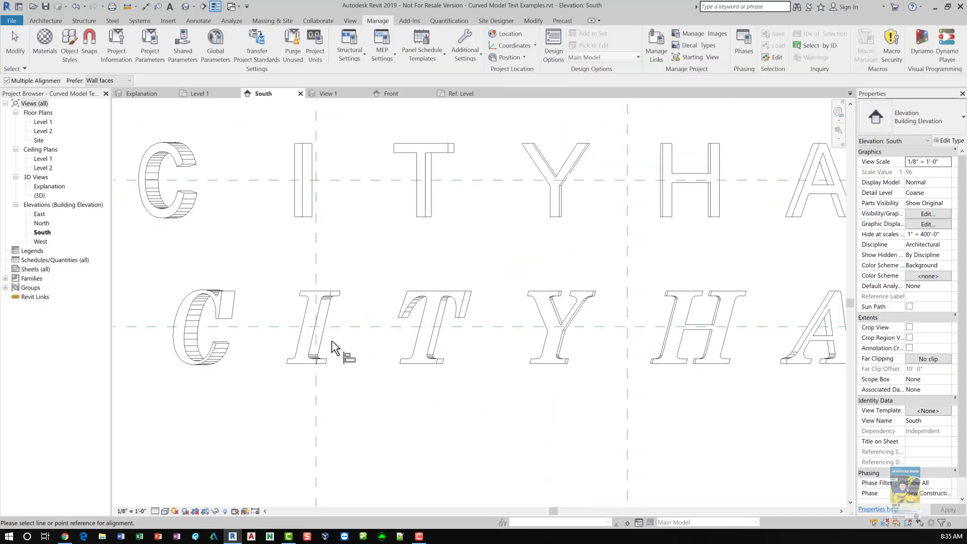
click(316, 397)
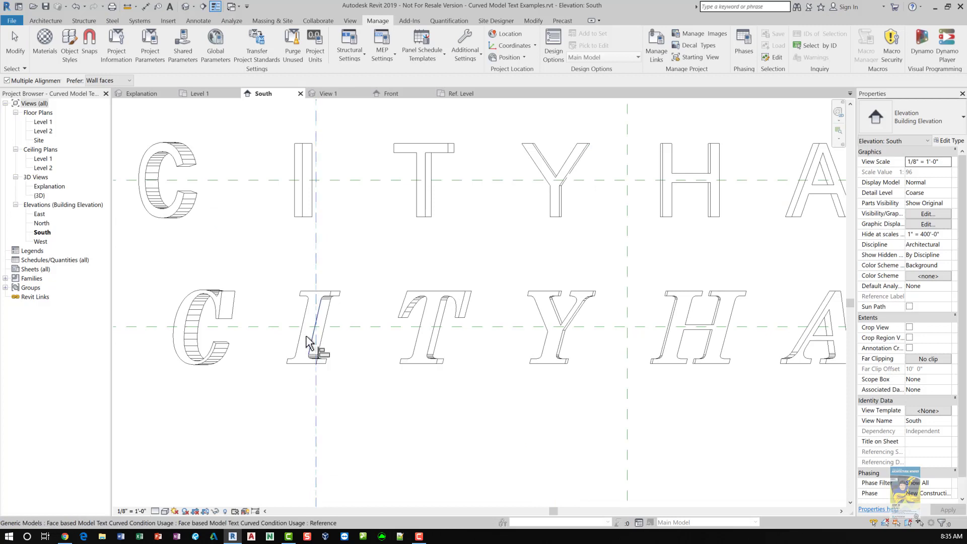
click(309, 343)
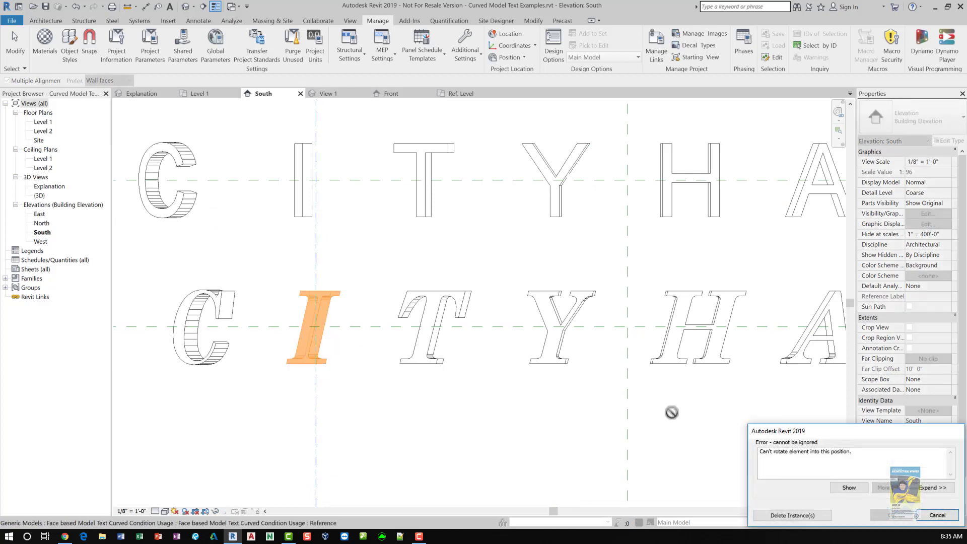
key(Escape)
key(Escape)
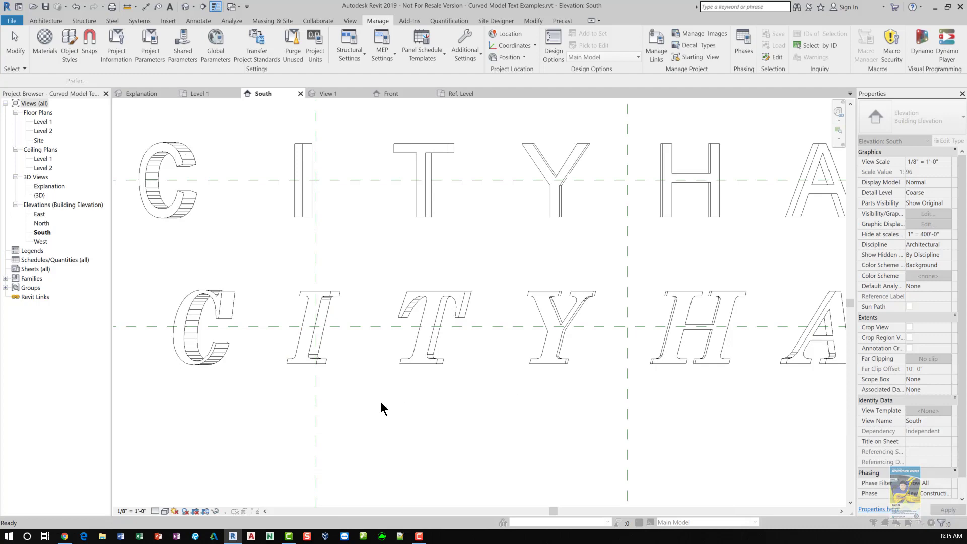
click(317, 396)
key(Escape)
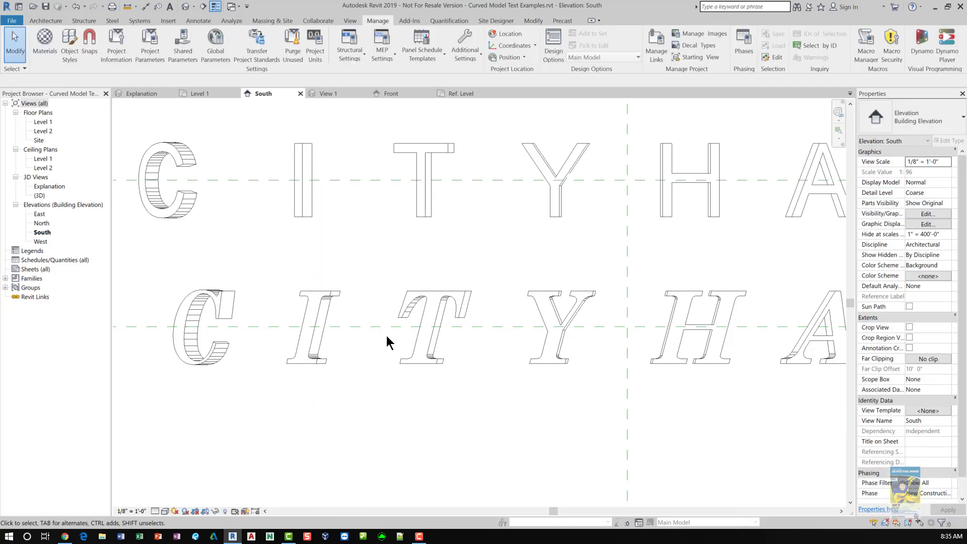
scroll(417, 327, down, 2)
scroll(419, 327, down, 1)
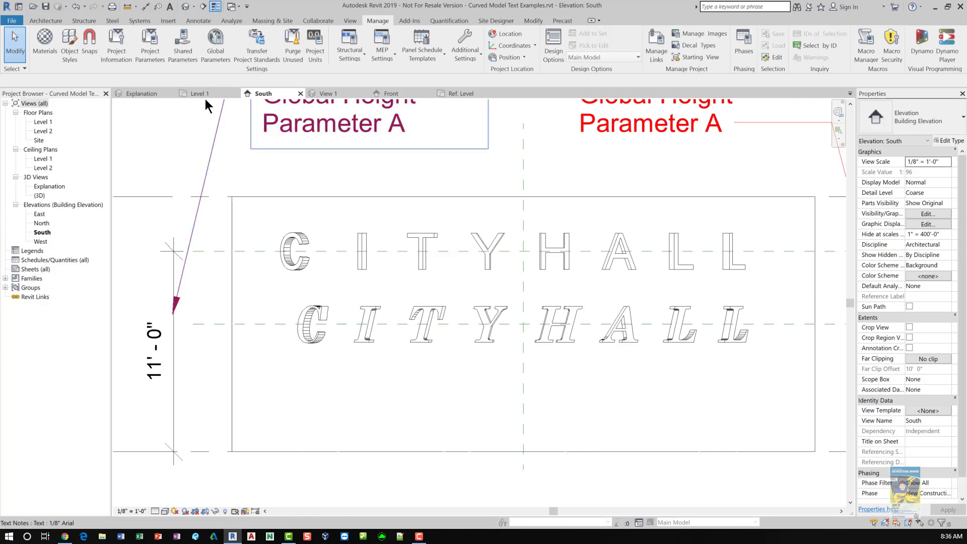
Step: On Level 1, change the curved wall's radius from 15' 4" to 20'
click(188, 96)
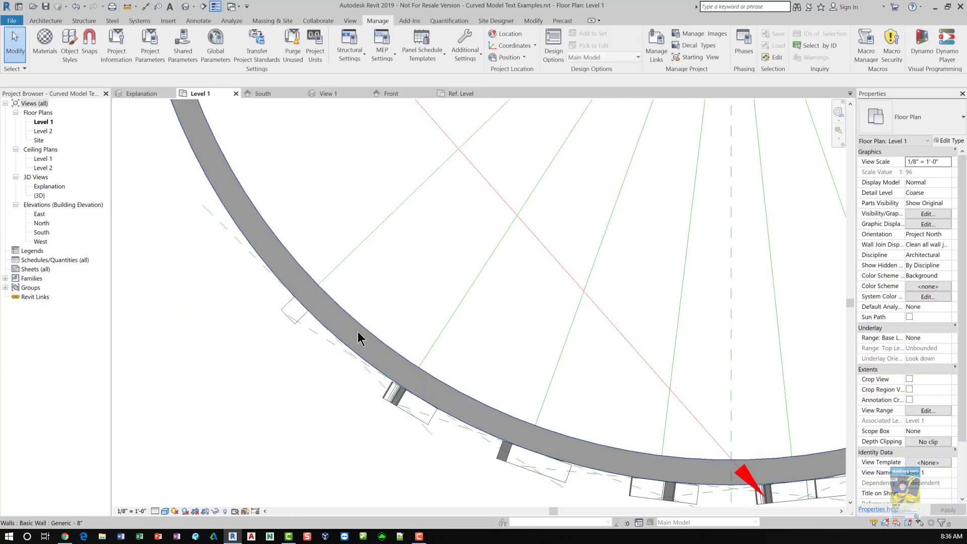
click(358, 331)
scroll(372, 333, down, 3)
click(381, 232)
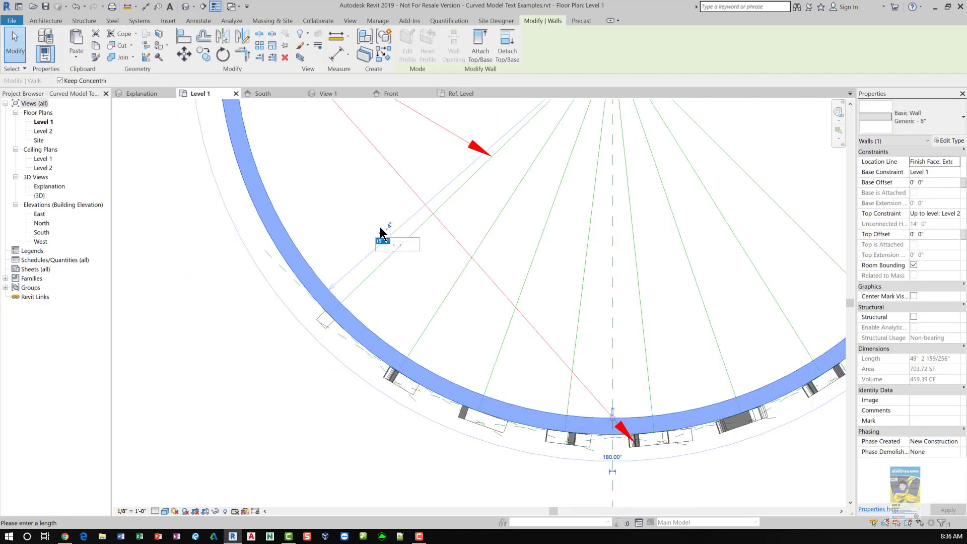
text(20)
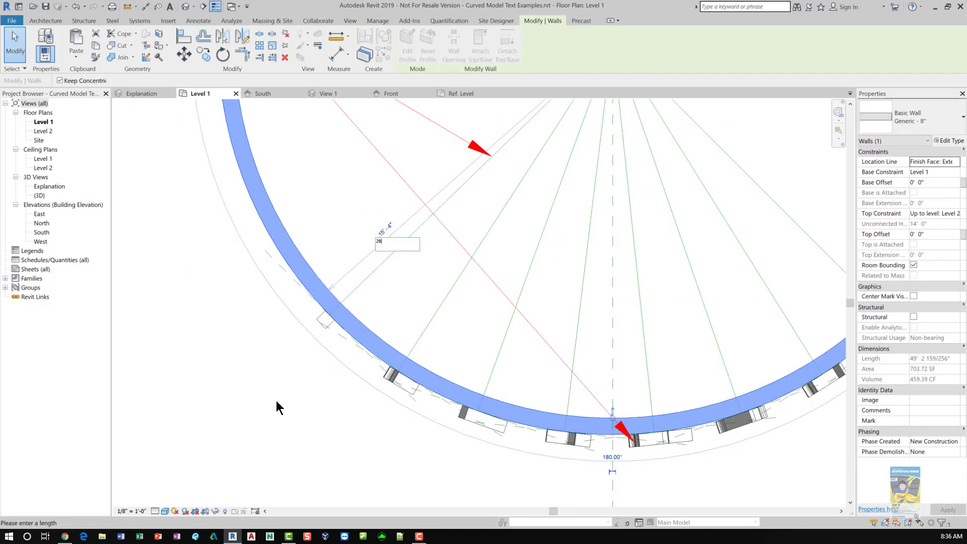
key(Return)
click(182, 216)
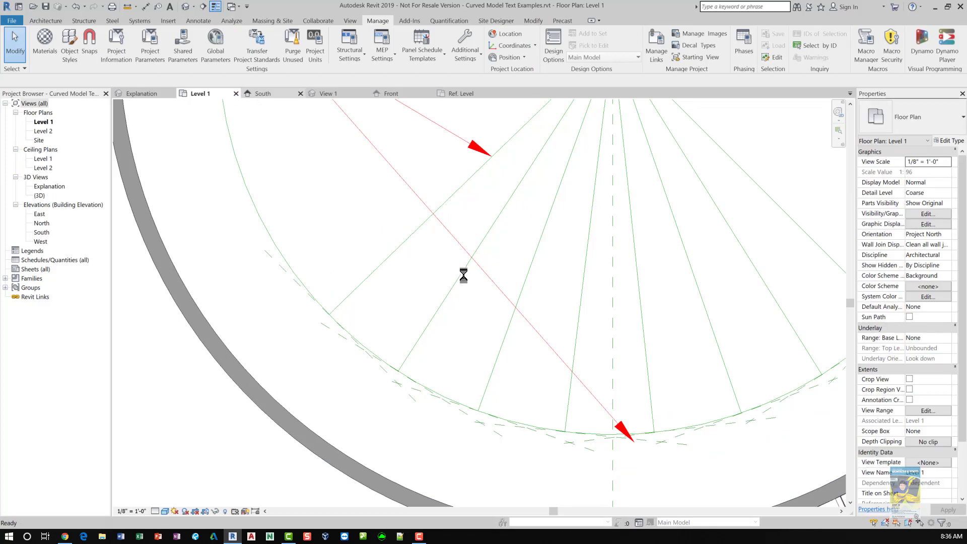
Step: Check the text in the South elevation, then zoom out on Level 1 to see the whole wall
middle_drag(596, 345, 562, 356)
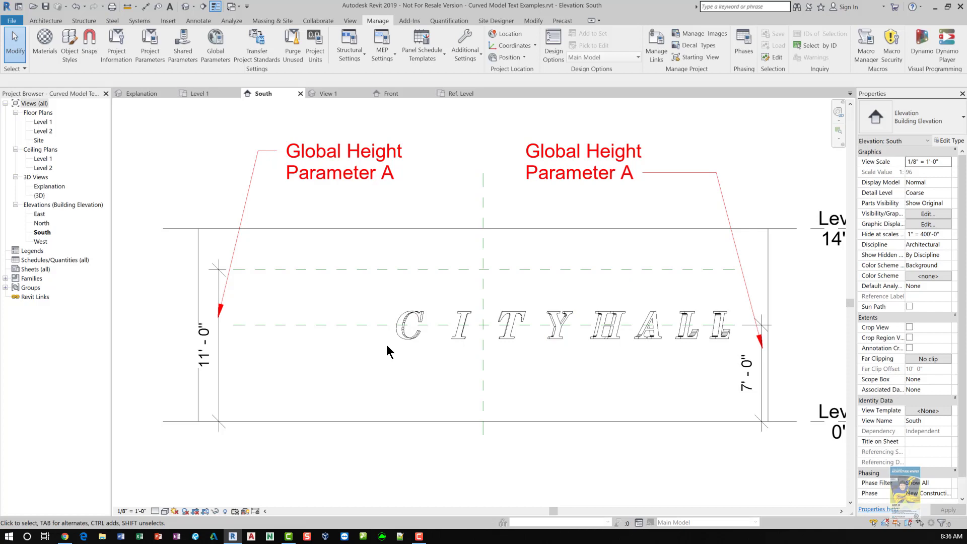
click(199, 95)
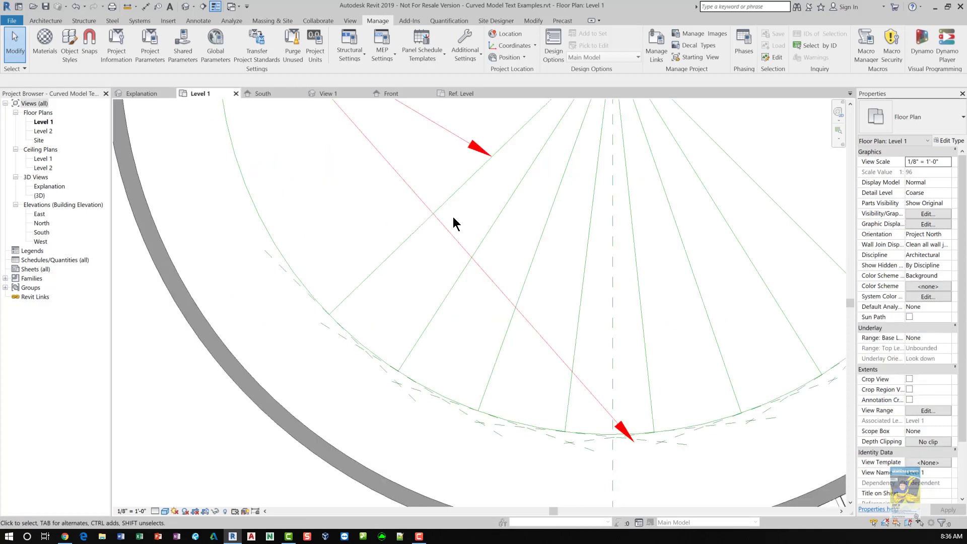
scroll(453, 221, down, 5)
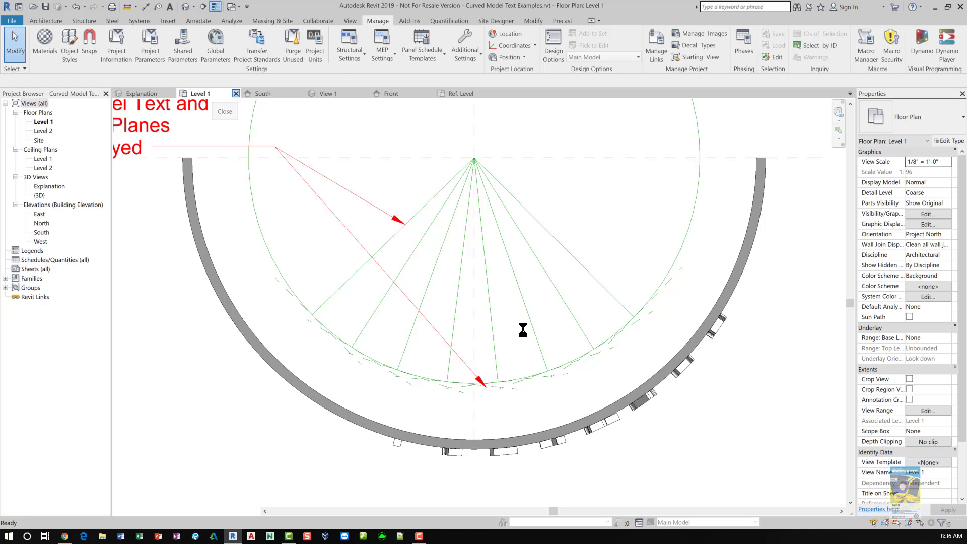
Step: Close the Level 1 plan and open the letter C's Text value, accepting it unchanged
key(ctrl+F4)
middle_drag(535, 361, 456, 371)
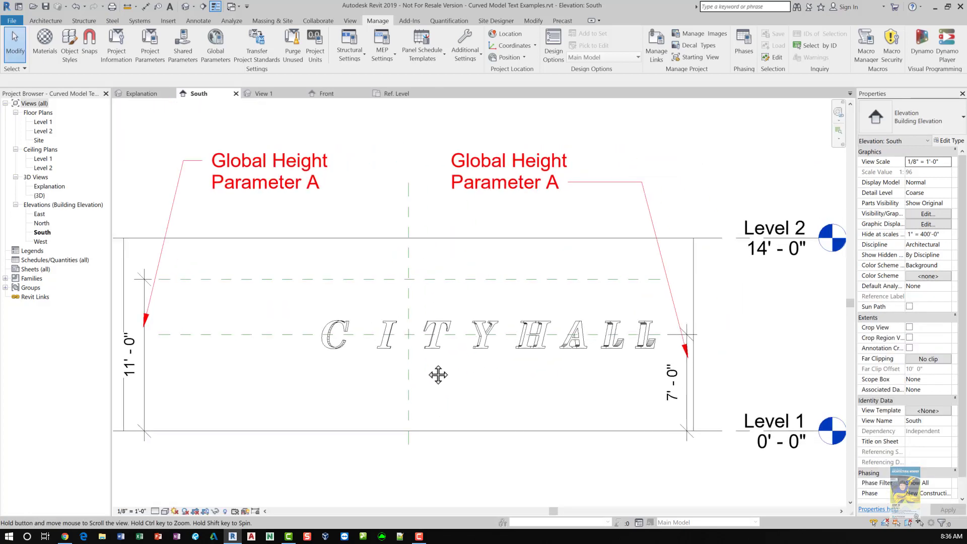
click(337, 346)
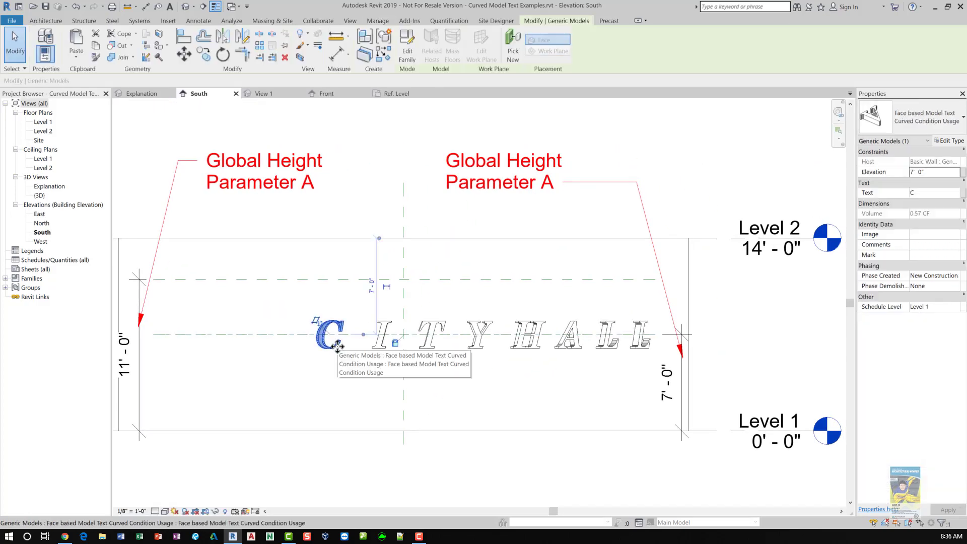
click(955, 194)
click(956, 193)
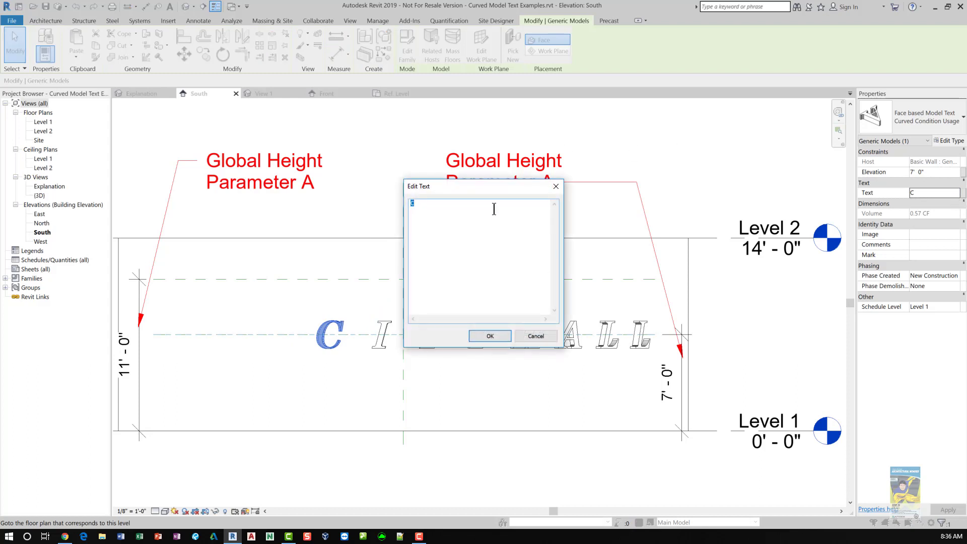
click(501, 336)
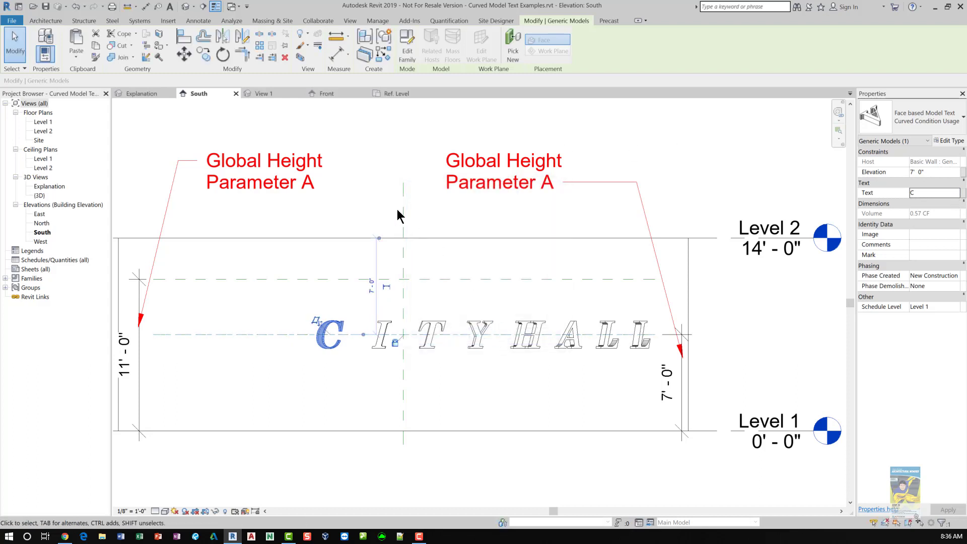
click(375, 189)
click(141, 140)
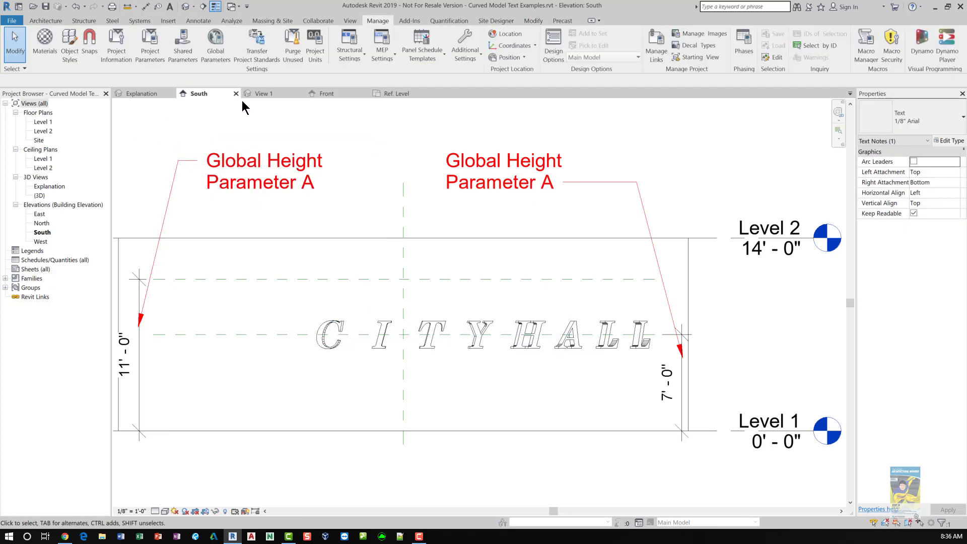
Step: On Level 1, set the curved wall's radius back from 20' 0" to 16'
click(42, 122)
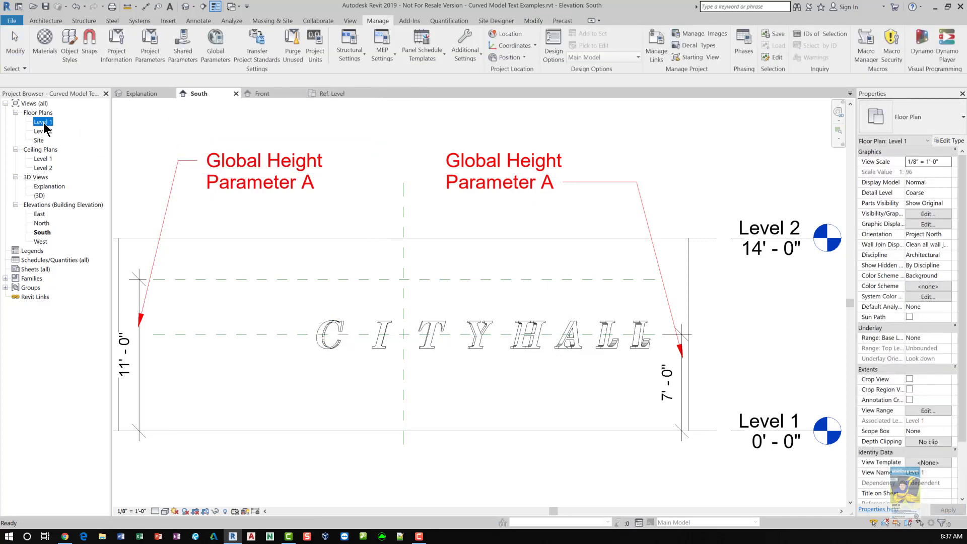
double_click(43, 123)
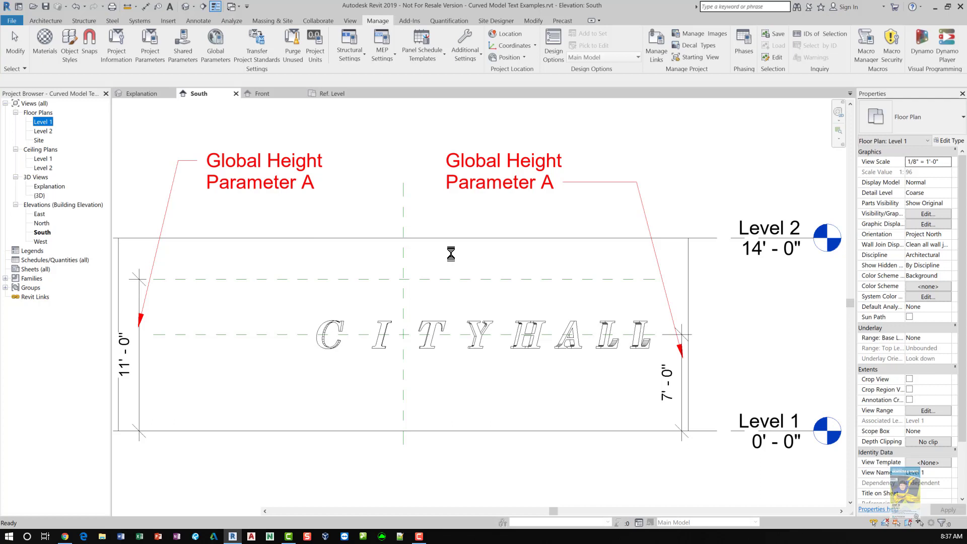
click(354, 398)
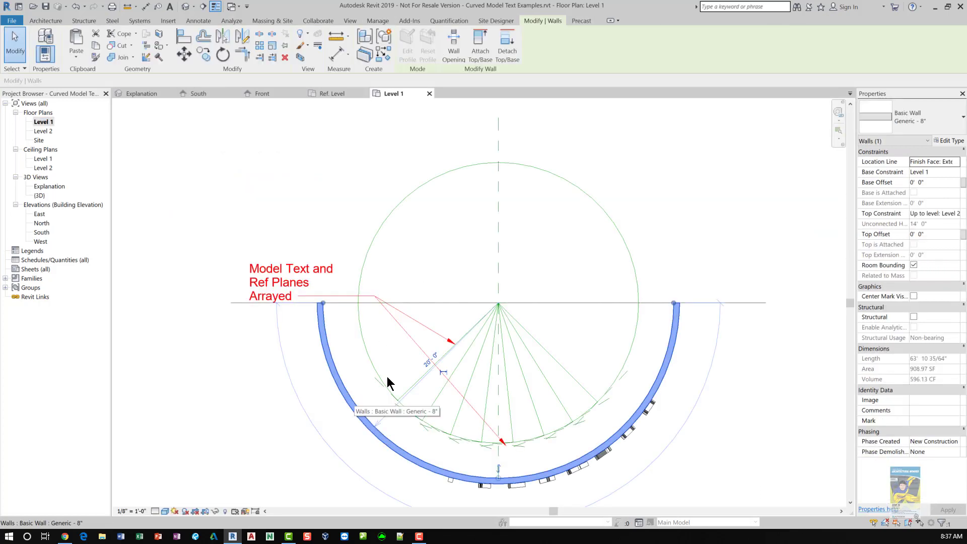
click(427, 362)
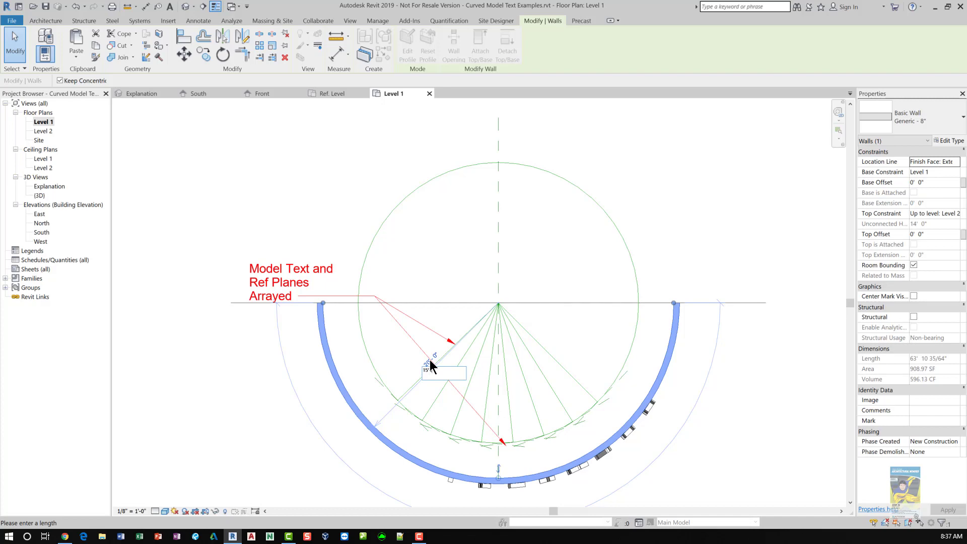
key(Return)
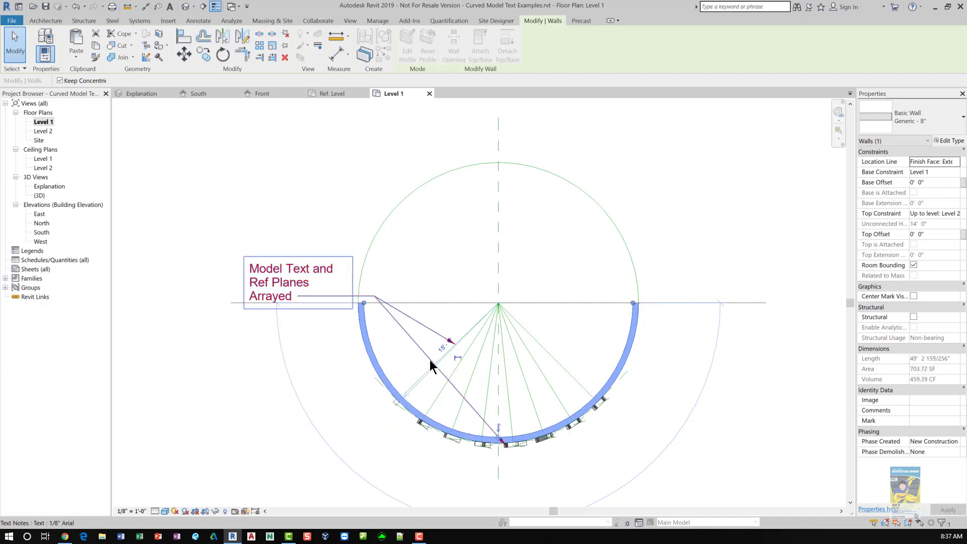
click(343, 181)
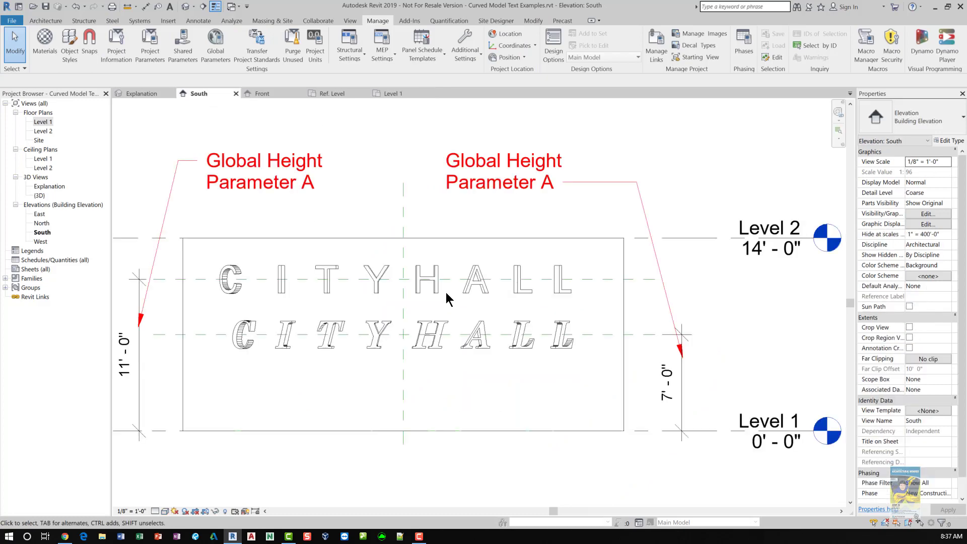
scroll(466, 294, down, 2)
middle_drag(467, 295, 494, 309)
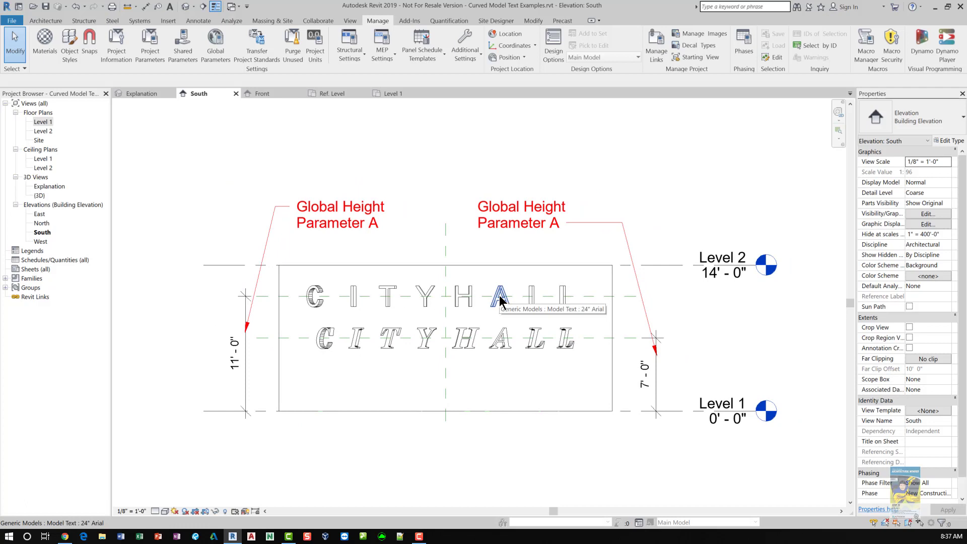